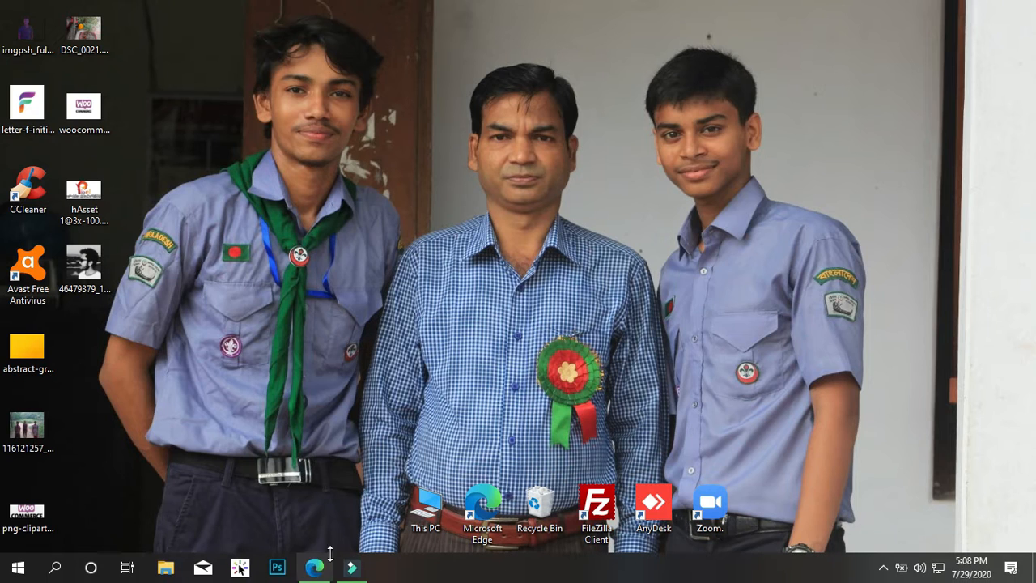
Switch to the site's WordPress dashboard in Microsoft Edge and search the plugin directory for "woocommerce".
left_click(316, 569)
left_click(472, 10)
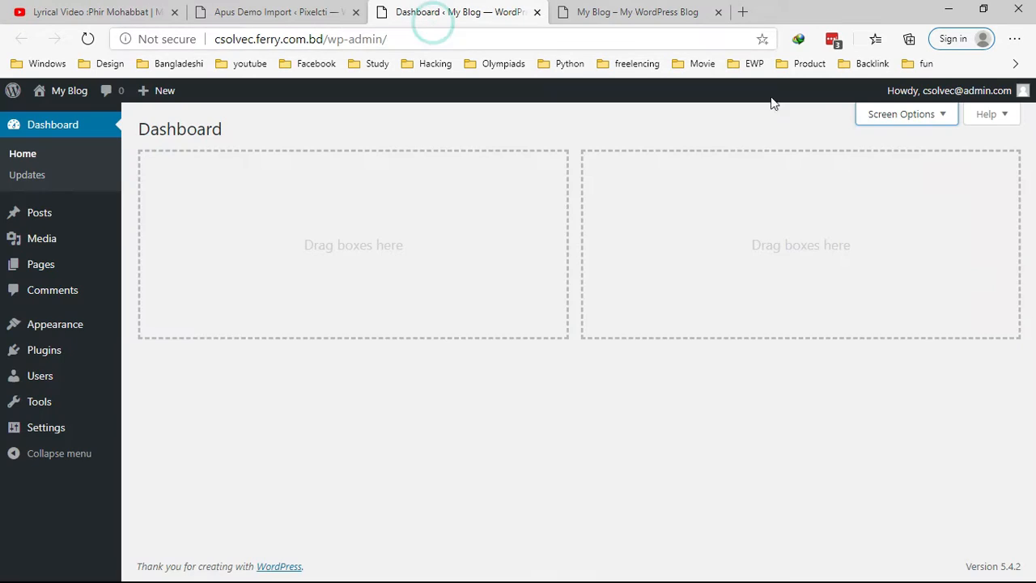
mouse_move(35, 349)
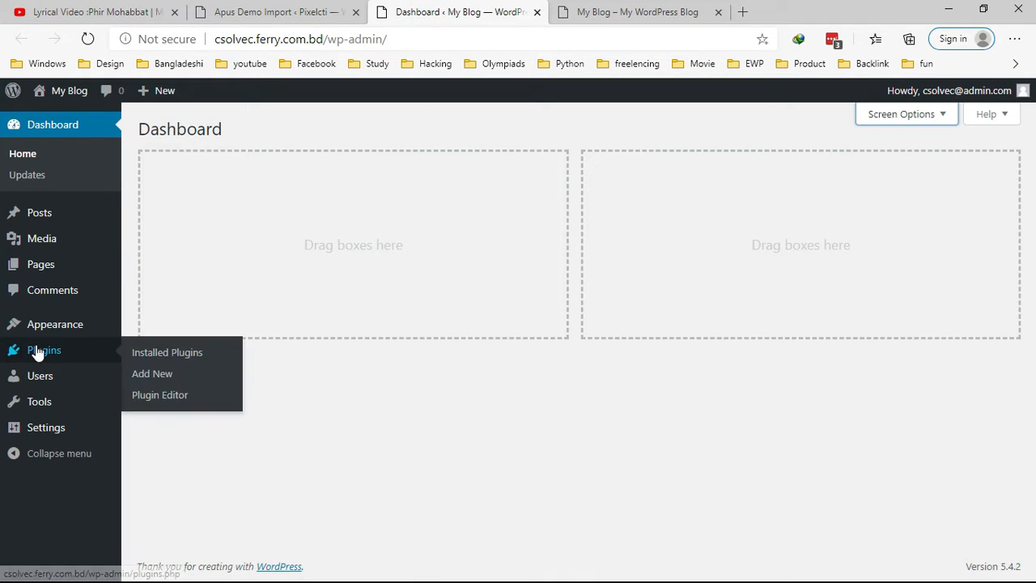
left_click(159, 377)
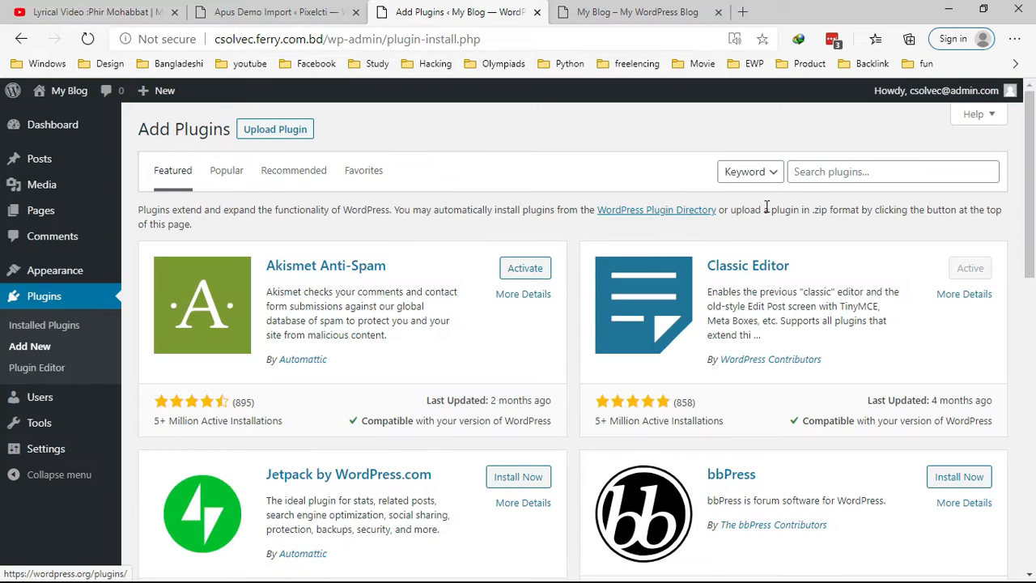
left_click(823, 173)
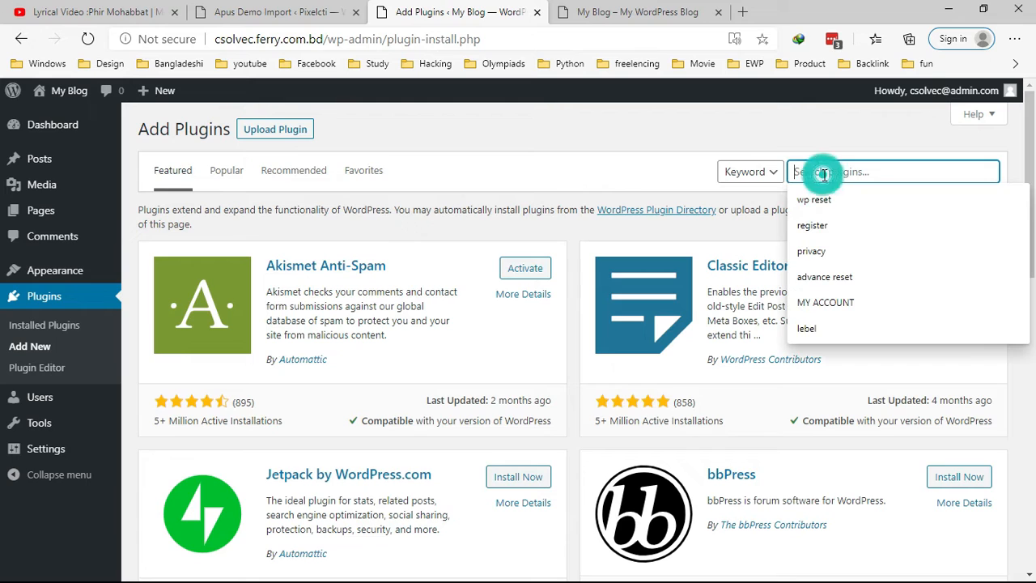
type("woocommerce")
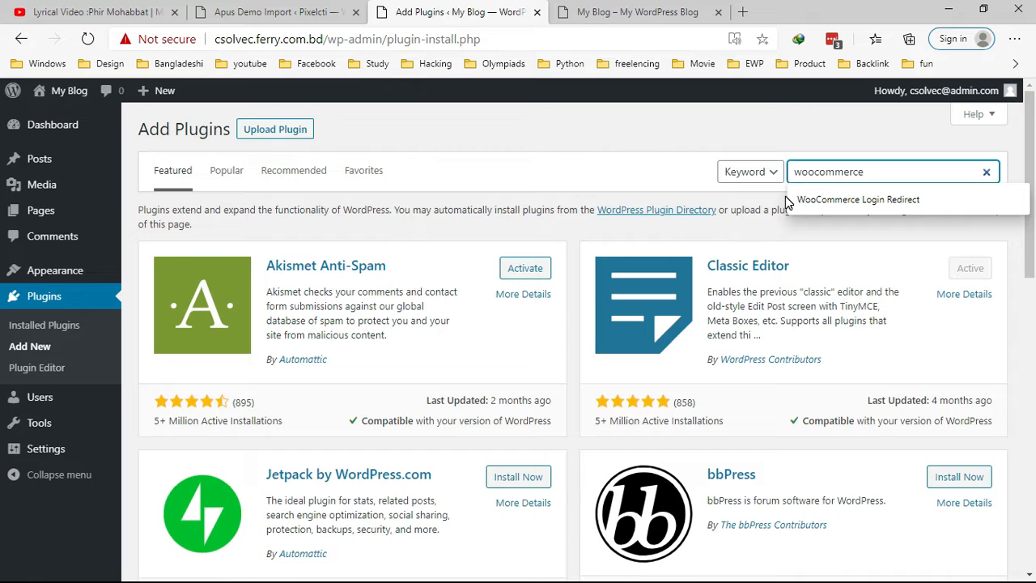
key("Return")
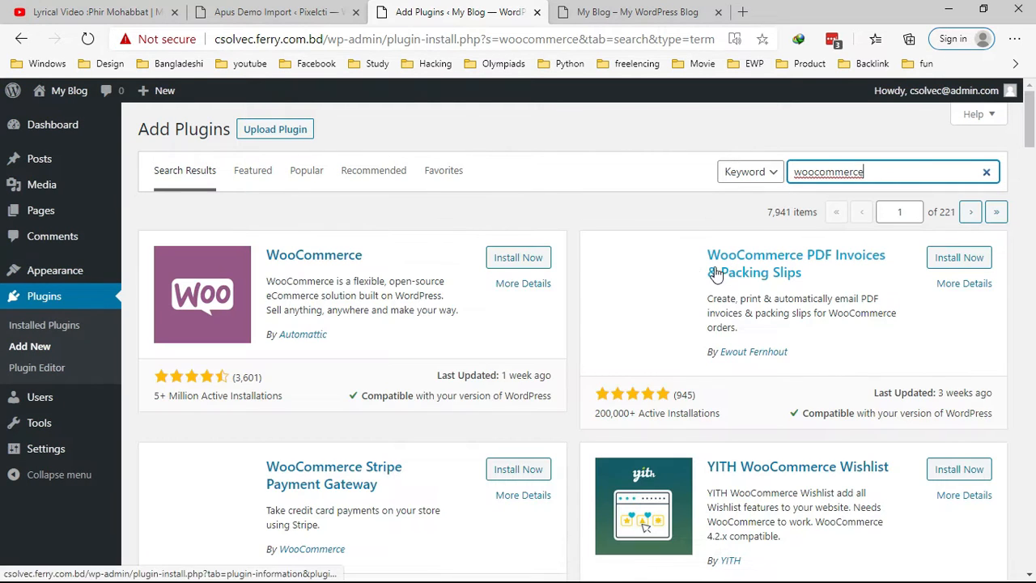
Install and activate the WooCommerce plugin by Automattic.
left_click(536, 260)
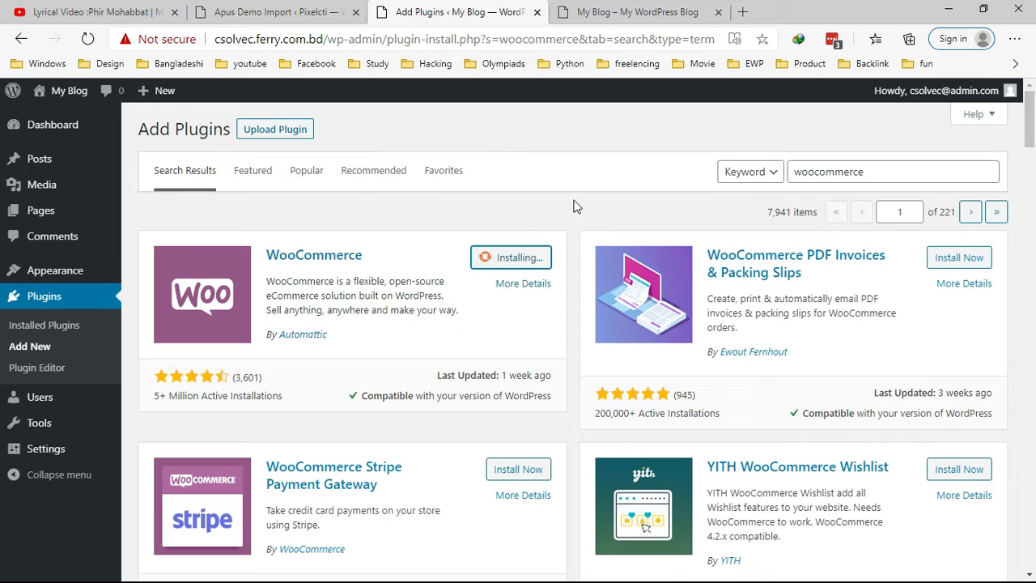
scroll(764, 271, "down", 2)
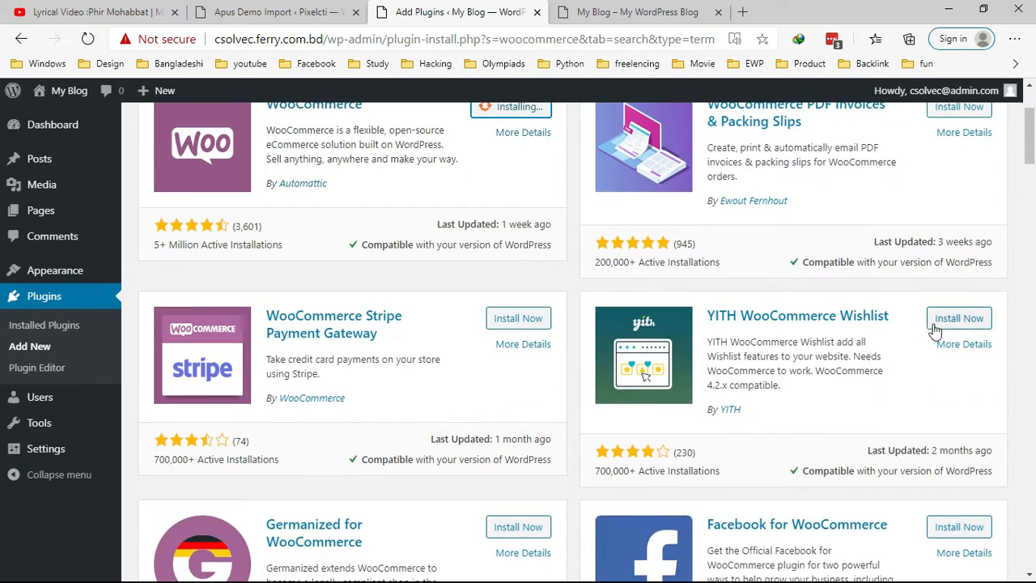
scroll(453, 280, "down", 8)
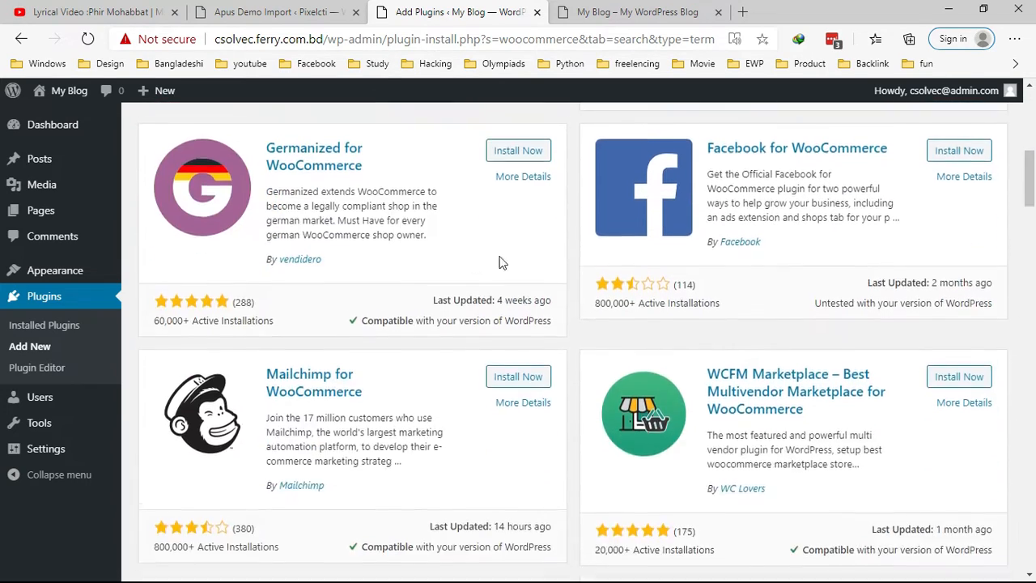
scroll(486, 251, "up", 10)
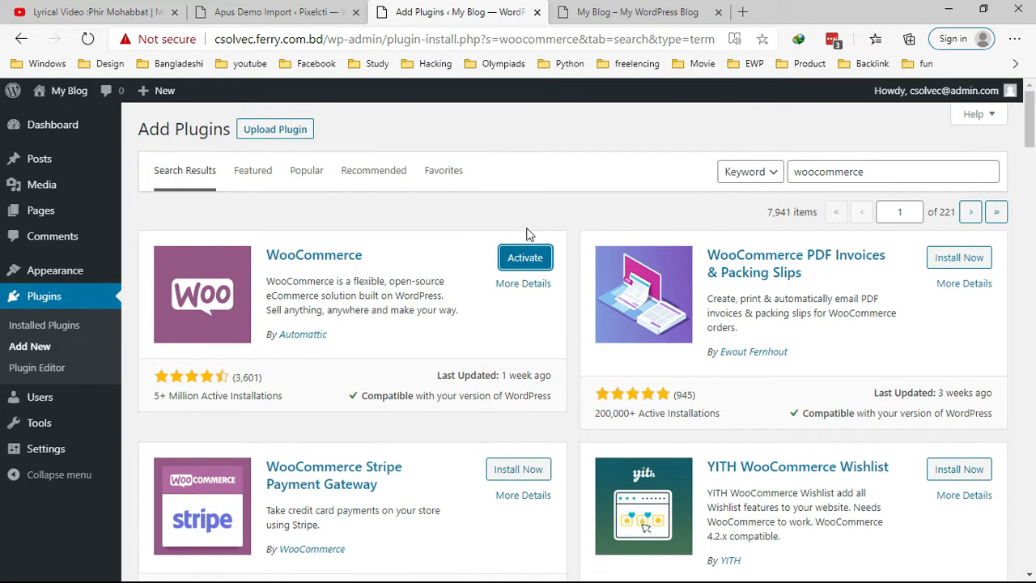
left_click(526, 258)
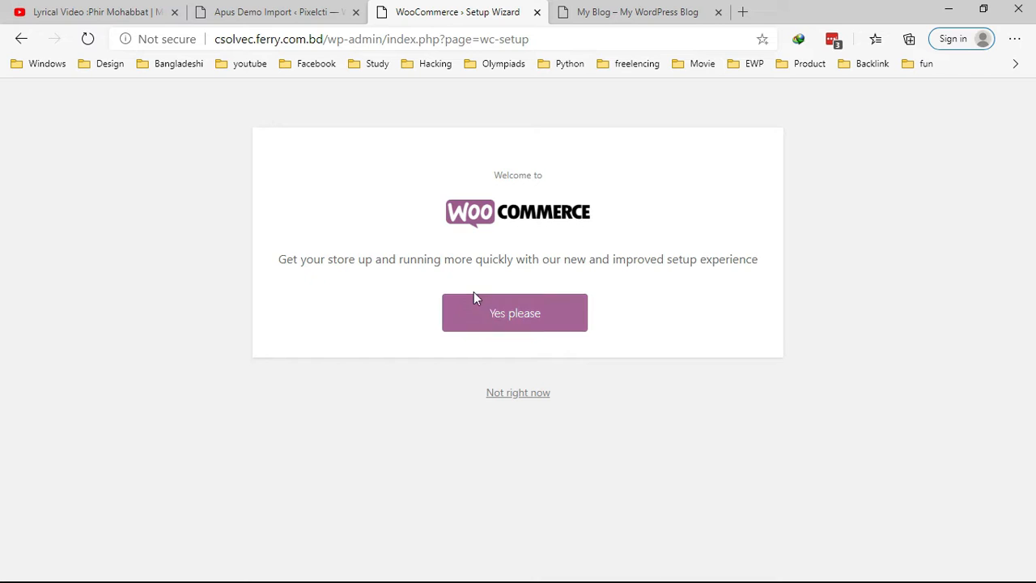
Start the WooCommerce setup wizard and fill in the store's address, city and post code from the saved address.
left_click(485, 320)
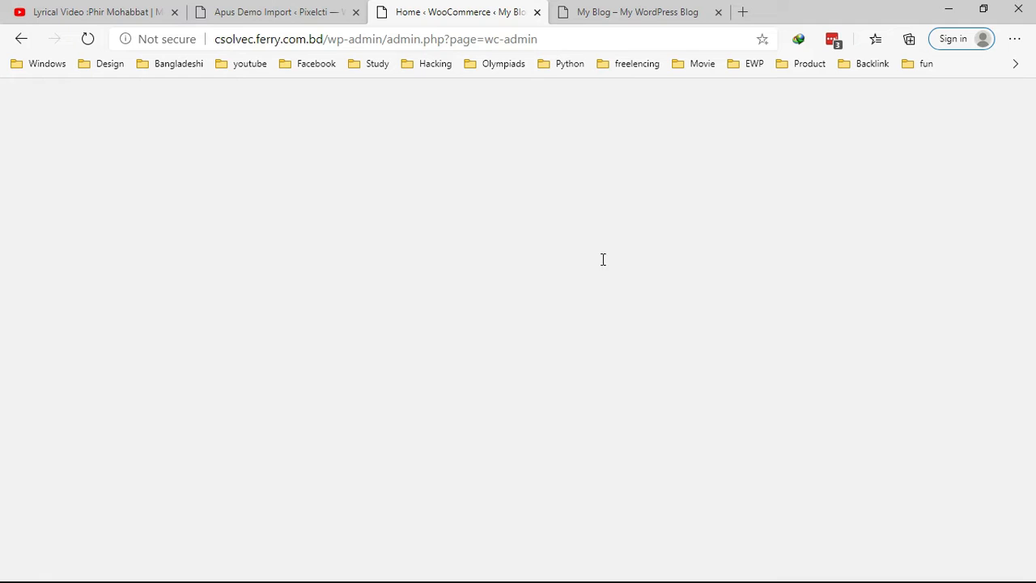
left_click(445, 265)
left_click(486, 284)
left_click(597, 344)
left_click(516, 236)
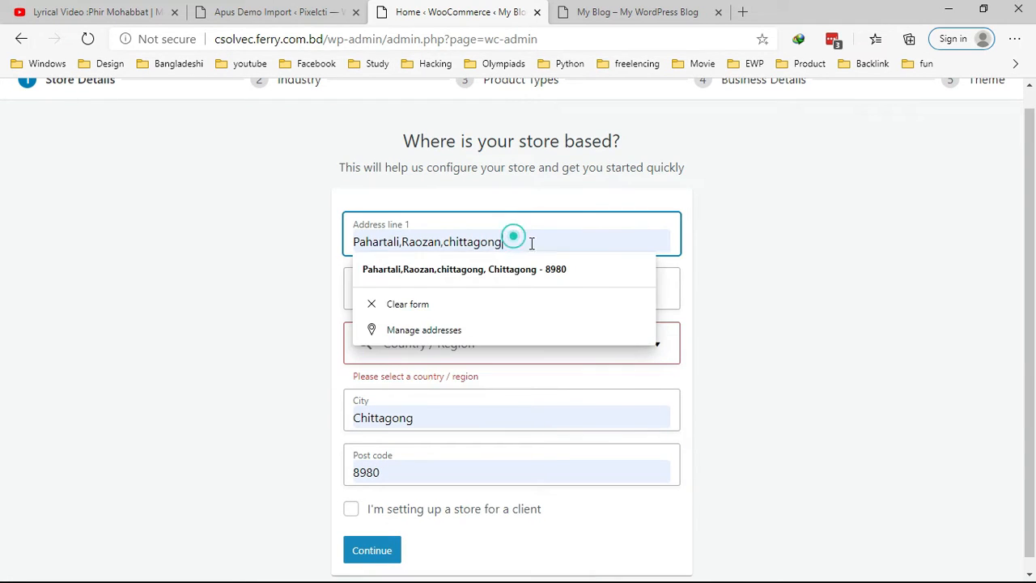
left_click(795, 301)
Set the store's country / region to Bangladesh — Chattogram.
left_click(444, 333)
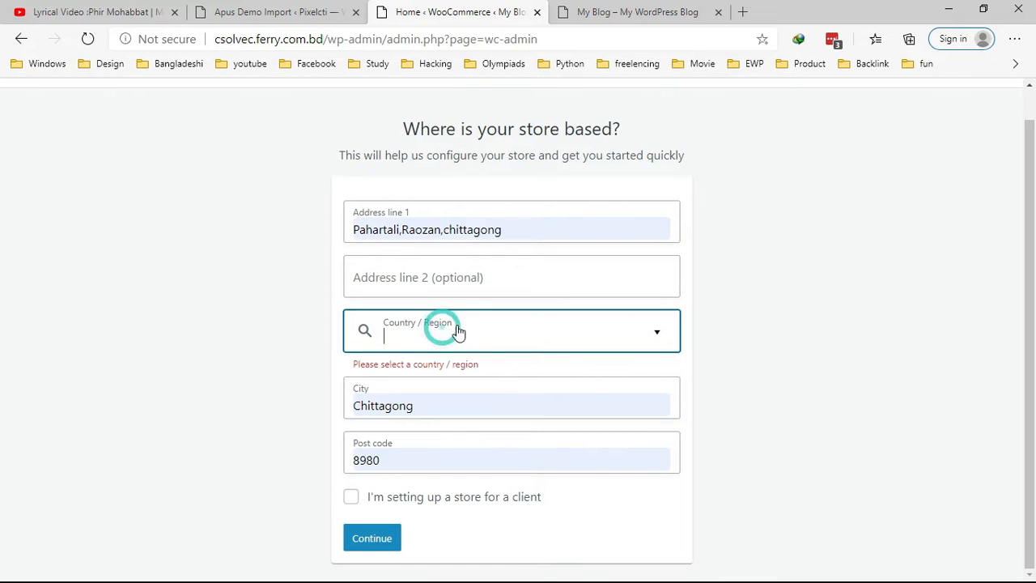
scroll(429, 445, "down", 9)
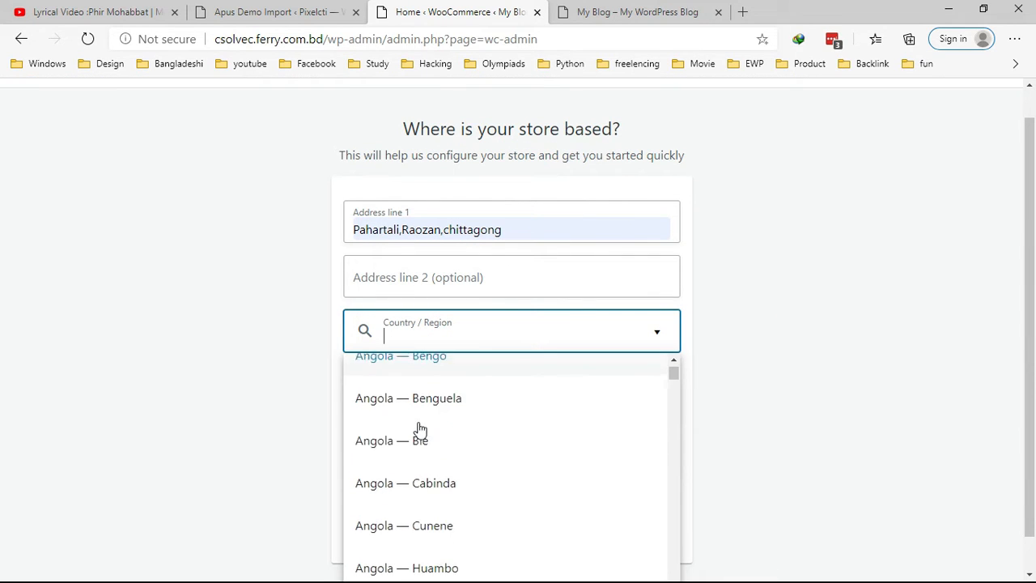
scroll(417, 448, "down", 10)
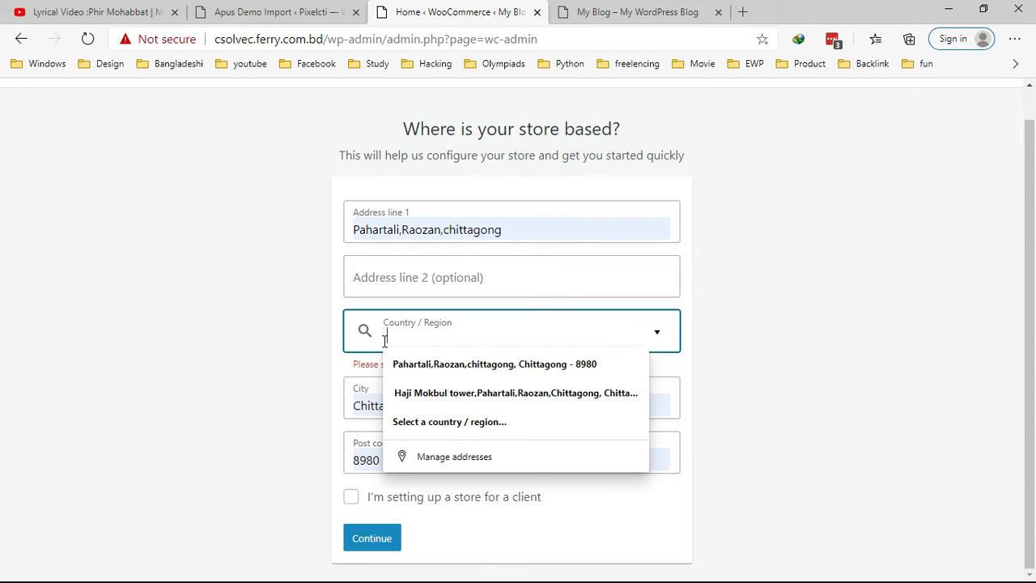
type("ba")
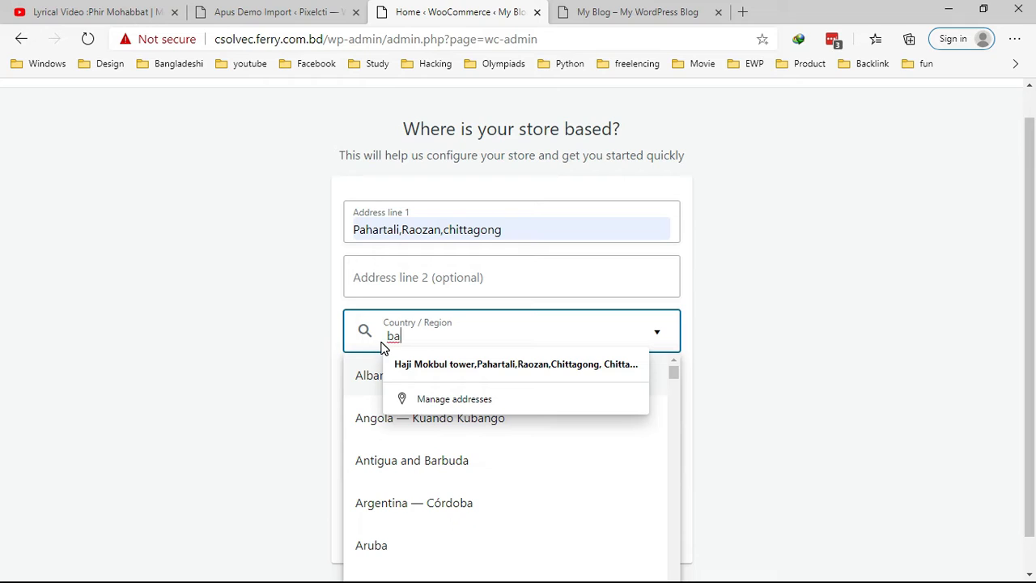
type("ng")
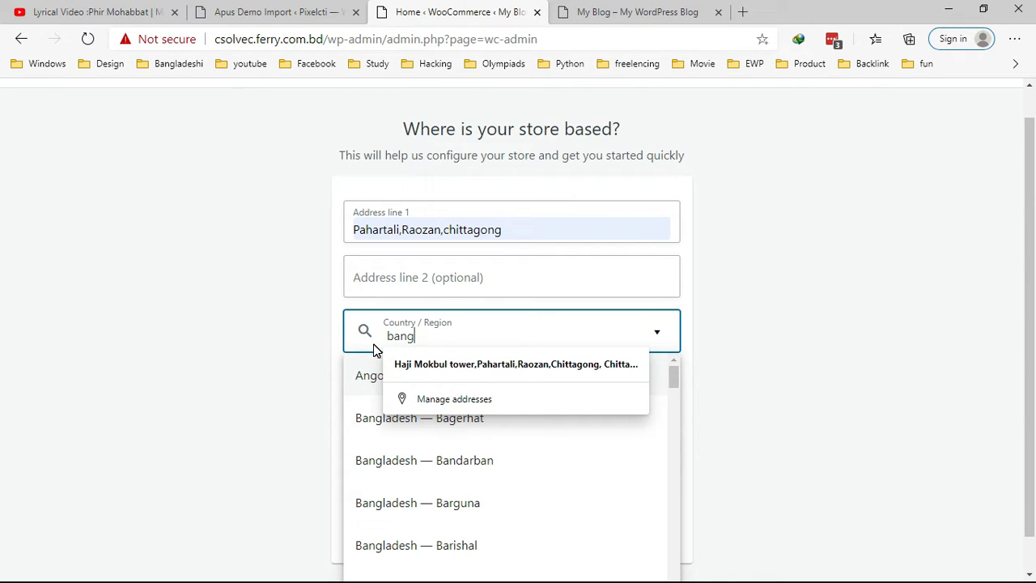
type("lade")
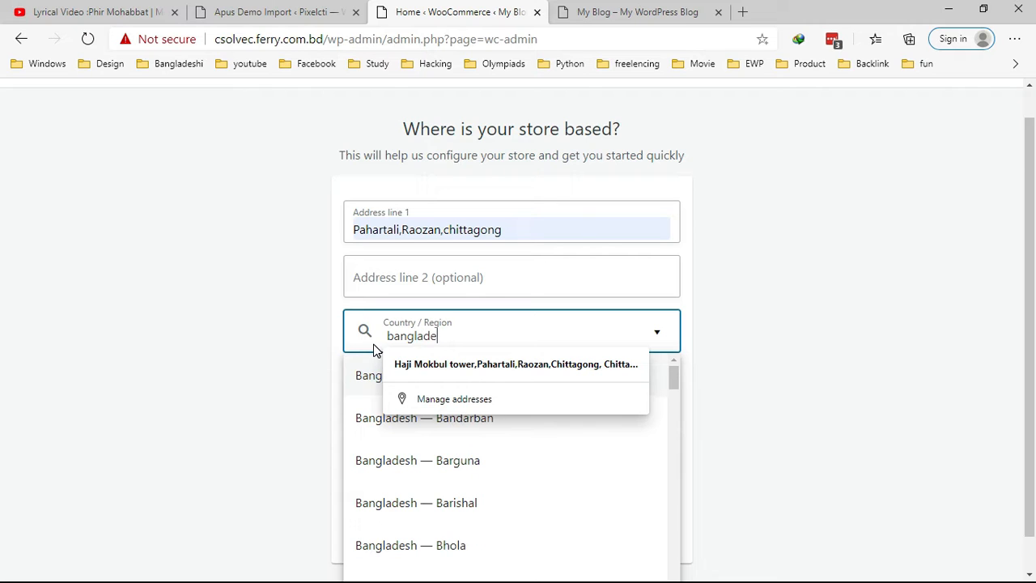
type("s")
scroll(472, 510, "down", 3)
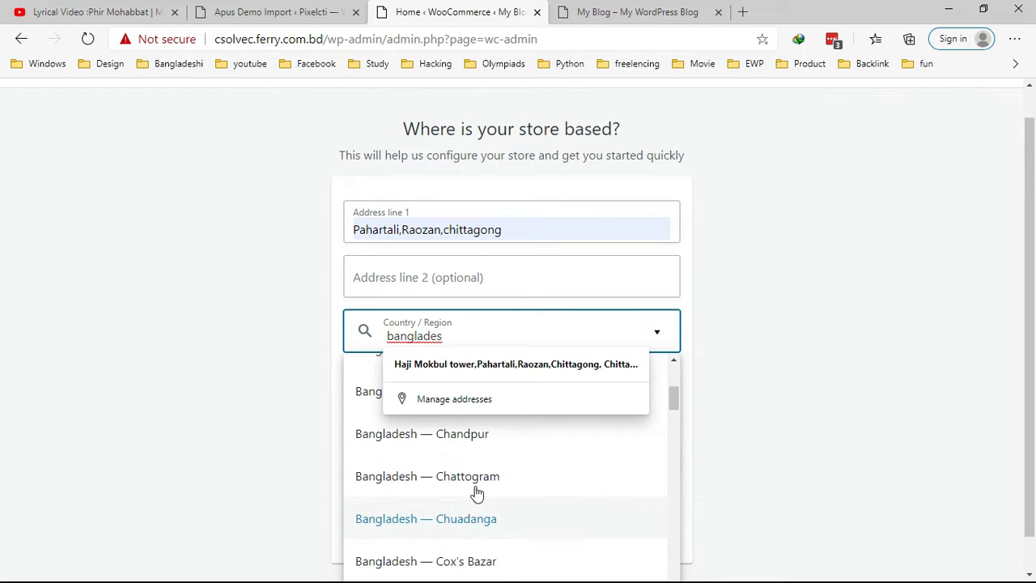
left_click(478, 476)
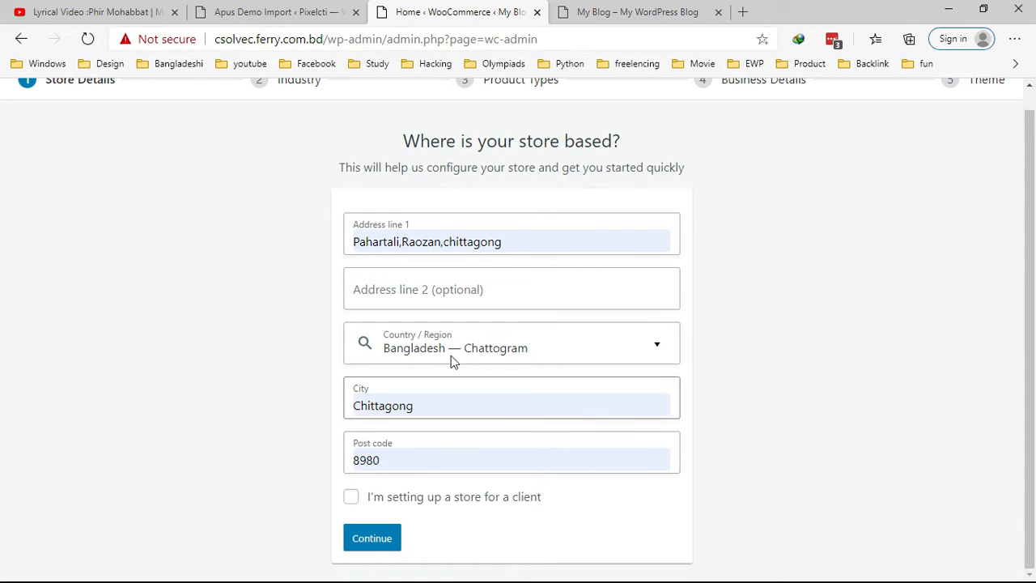
Submit the store details with the client-store option unchecked and without opting in to usage tracking.
left_click(350, 498)
left_click(349, 498)
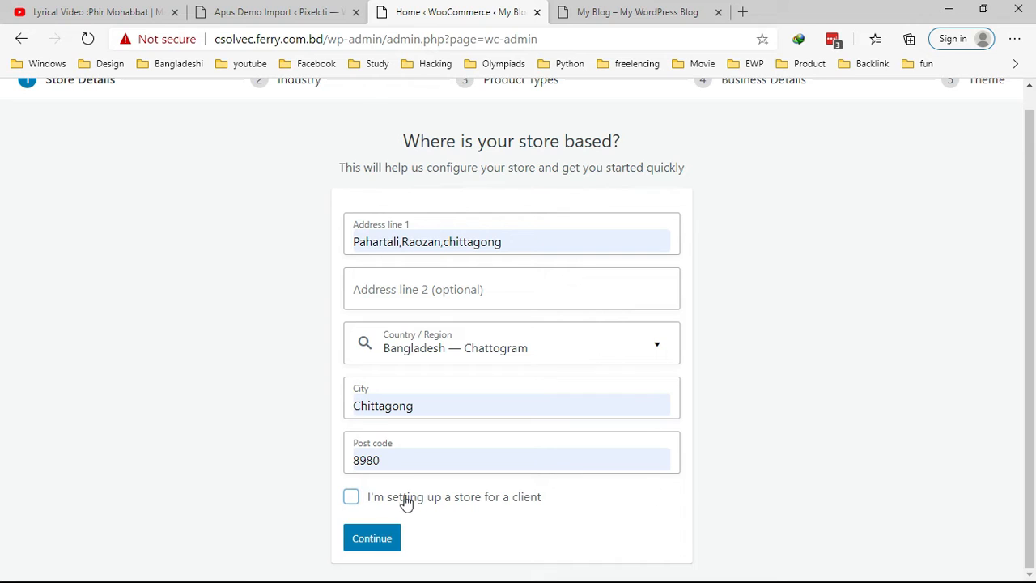
left_click(374, 540)
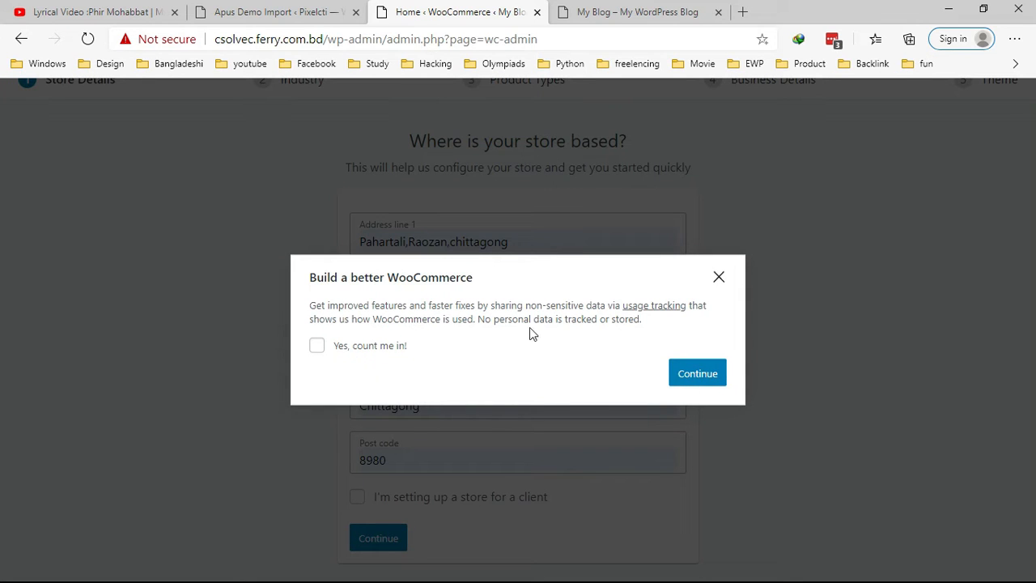
left_click(688, 375)
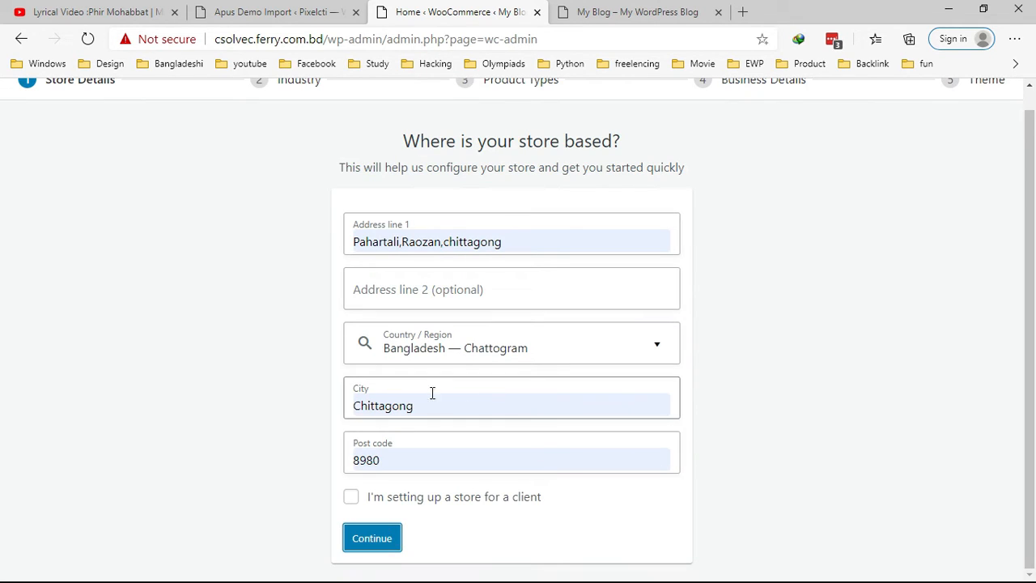
left_click(376, 536)
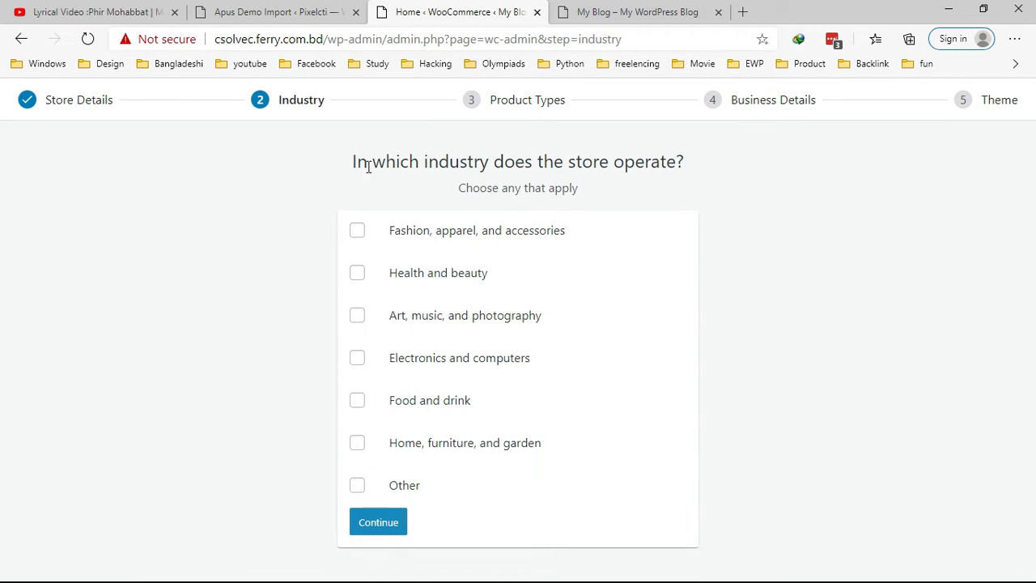
Select every industry from Fashion, apparel, and accessories through Home, furniture, and garden, leaving out Other, and continue.
left_click_drag(370, 169, 651, 165)
left_click(686, 156)
left_click(358, 231)
left_click(358, 273)
left_click(357, 318)
left_click(358, 361)
left_click(357, 404)
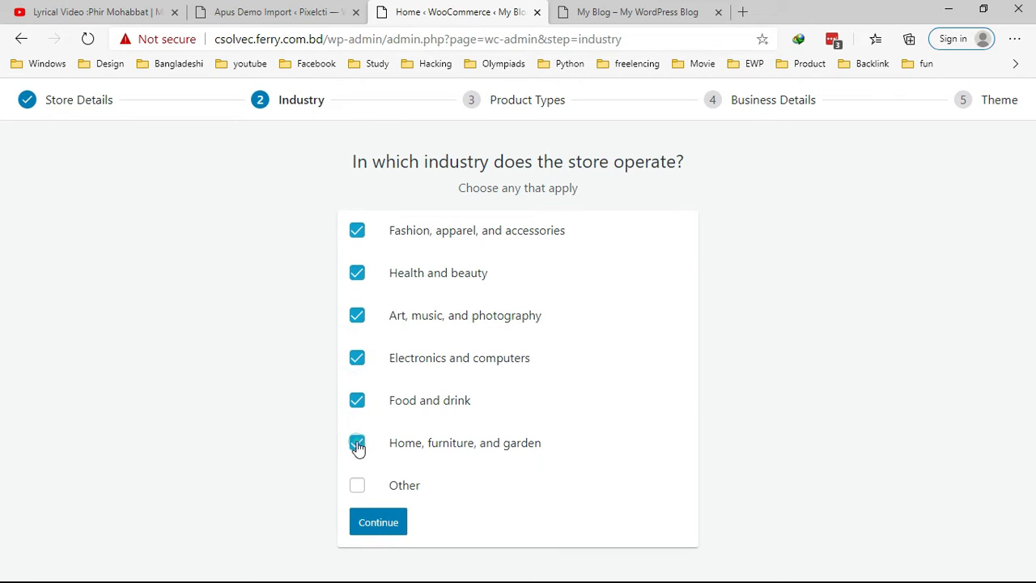
left_click(358, 445)
left_click(356, 523)
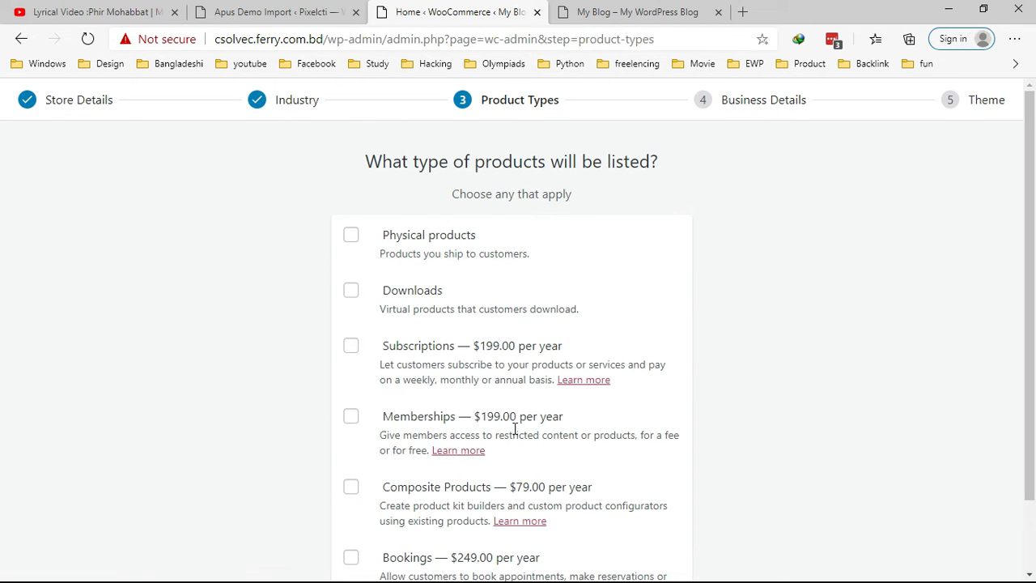
Choose Physical products as the only product type and continue to the business details.
left_click(350, 240)
scroll(451, 270, "down", 1)
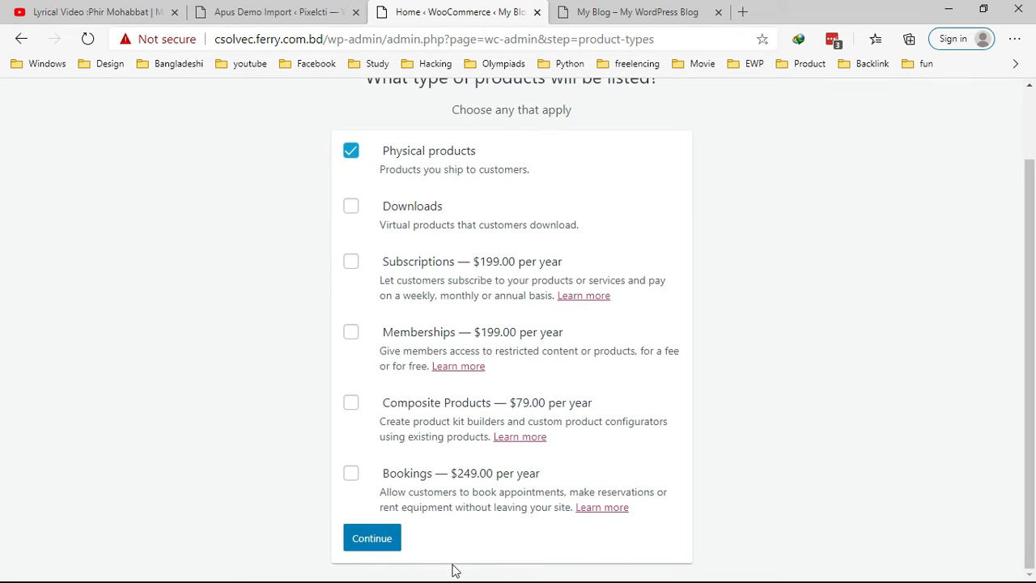
left_click(389, 546)
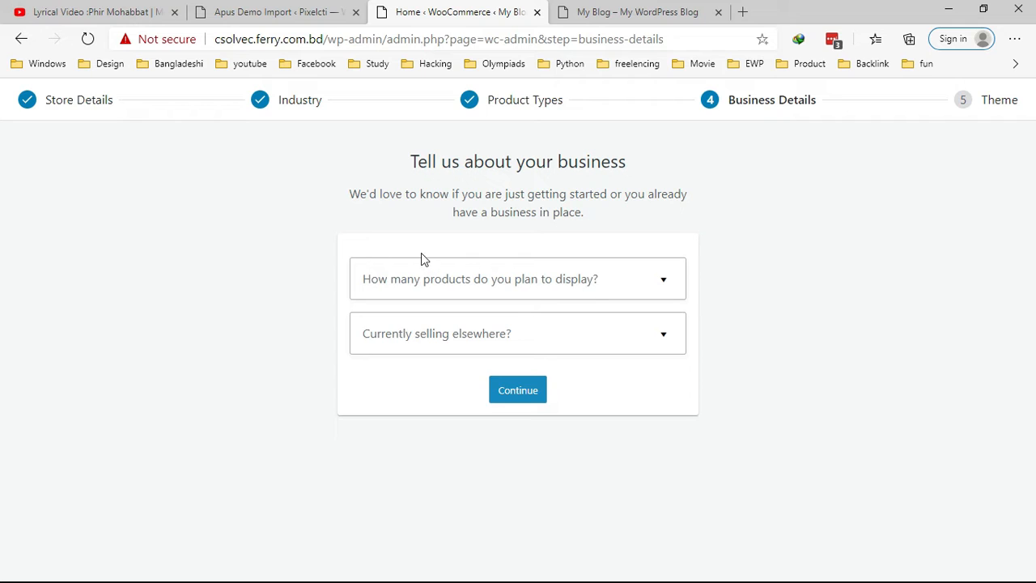
Set the planned number of products to 1,000+ and answer No to currently selling elsewhere.
left_click(497, 284)
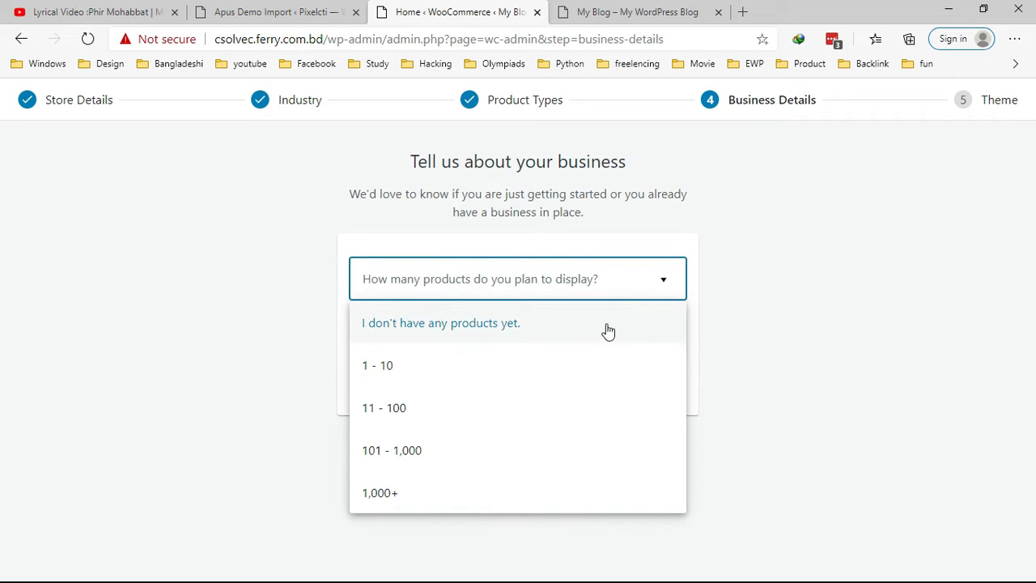
left_click(376, 502)
left_click(448, 338)
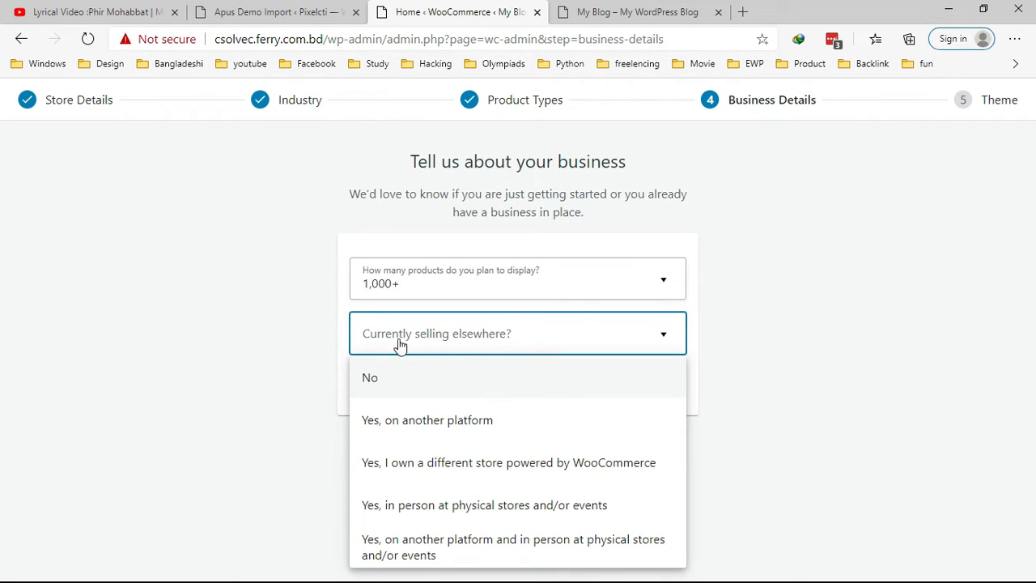
left_click(413, 388)
Turn off the Facebook, Mailchimp and Google Ads extensions and submit the business details.
scroll(448, 293, "down", 2)
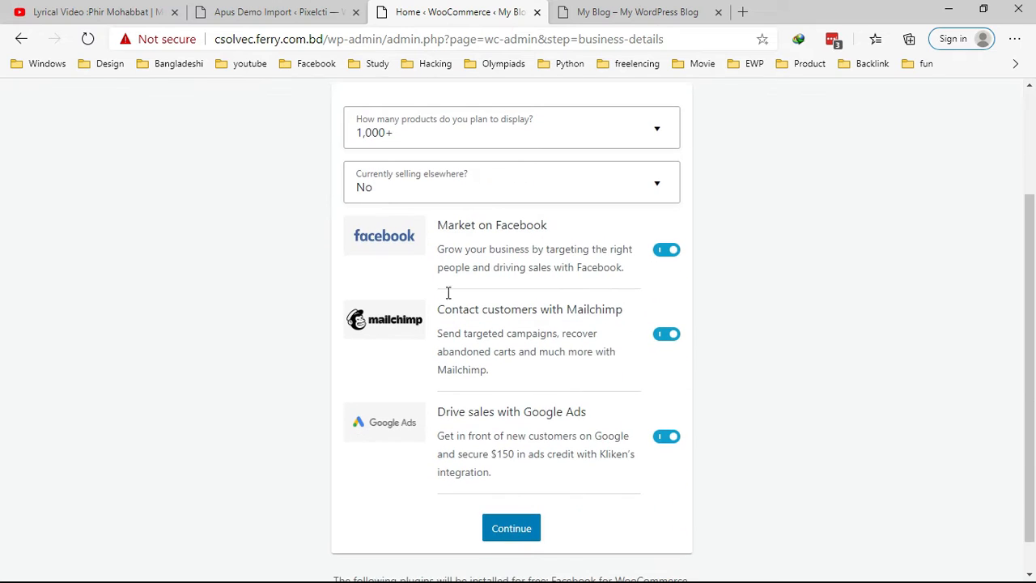
left_click(670, 251)
left_click(670, 335)
left_click(669, 436)
left_click(537, 549)
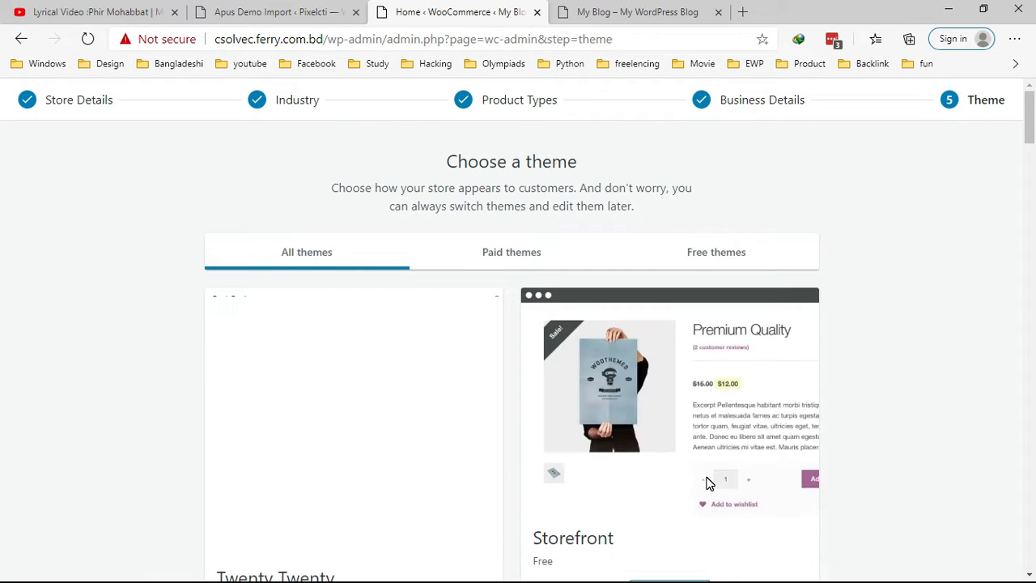
Show only the free themes and look through the available options, including Storefront, Deli and Boutique.
scroll(666, 391, "down", 2)
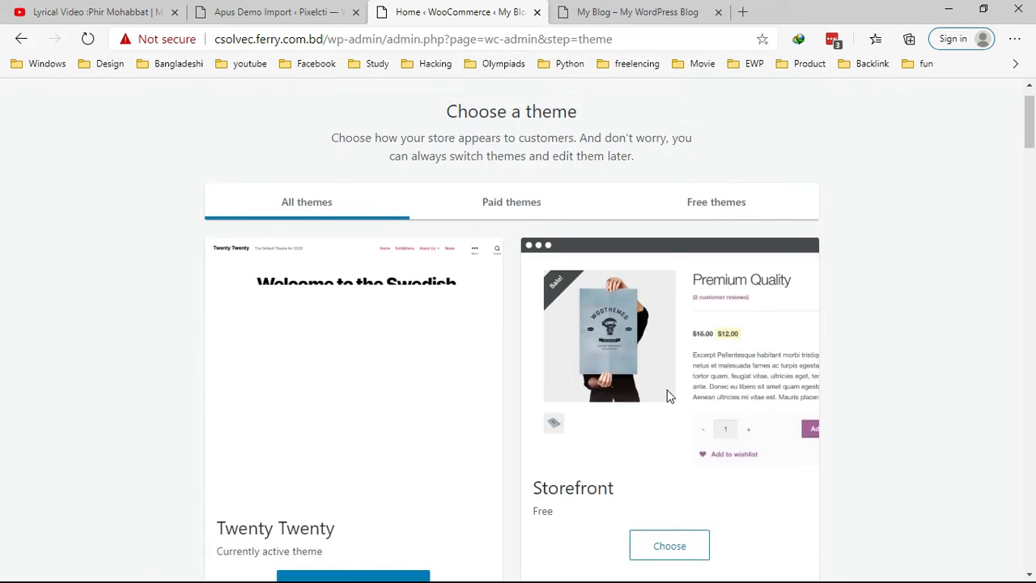
scroll(687, 373, "up", 1)
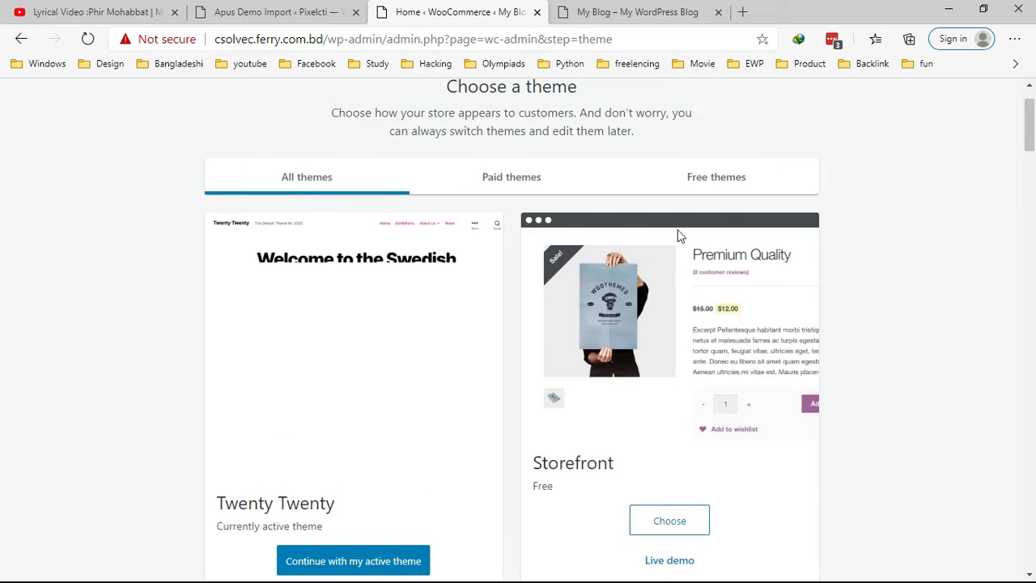
left_click(721, 177)
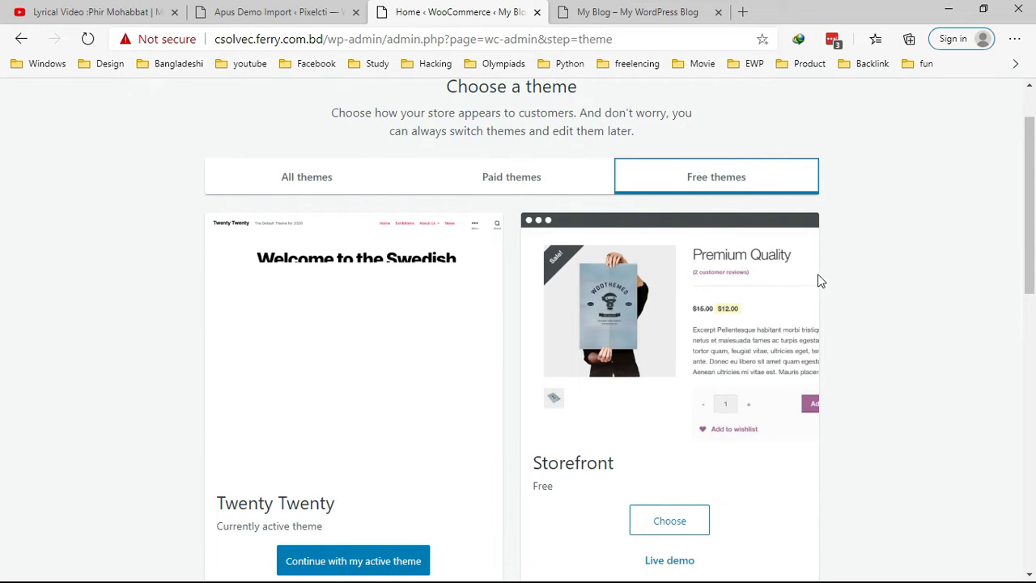
scroll(723, 278, "down", 5)
scroll(725, 280, "up", 6)
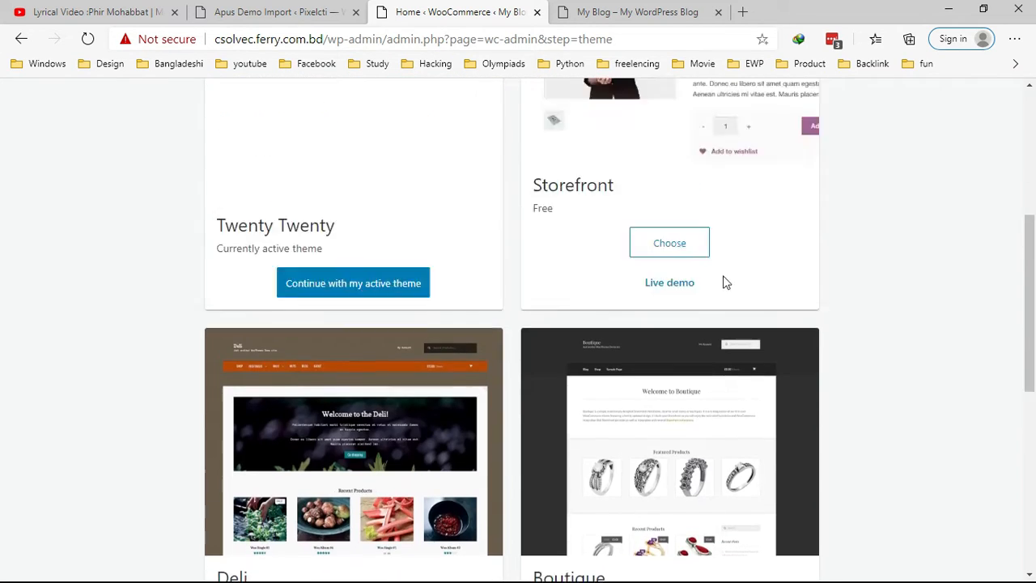
scroll(725, 281, "down", 8)
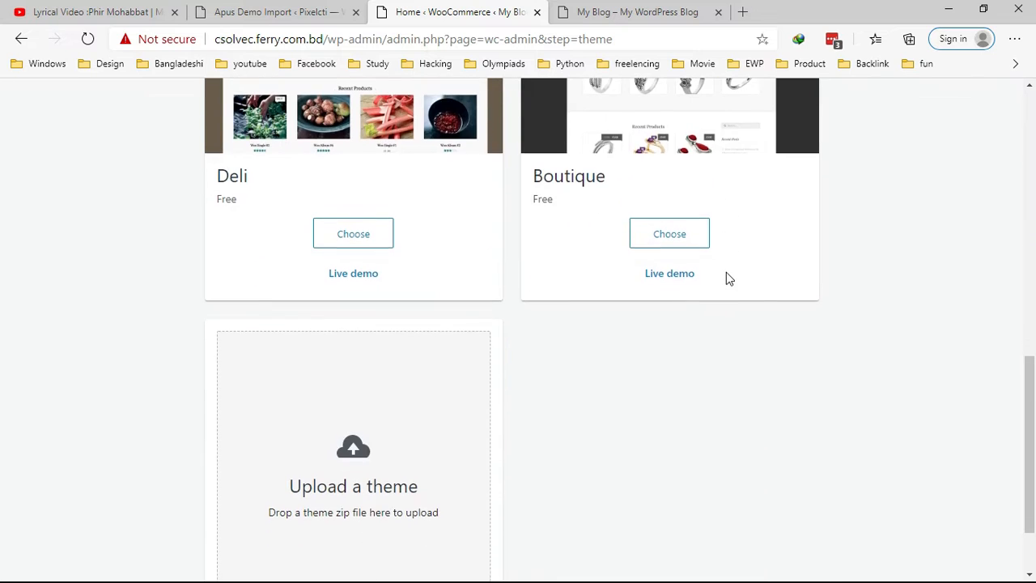
scroll(726, 281, "up", 10)
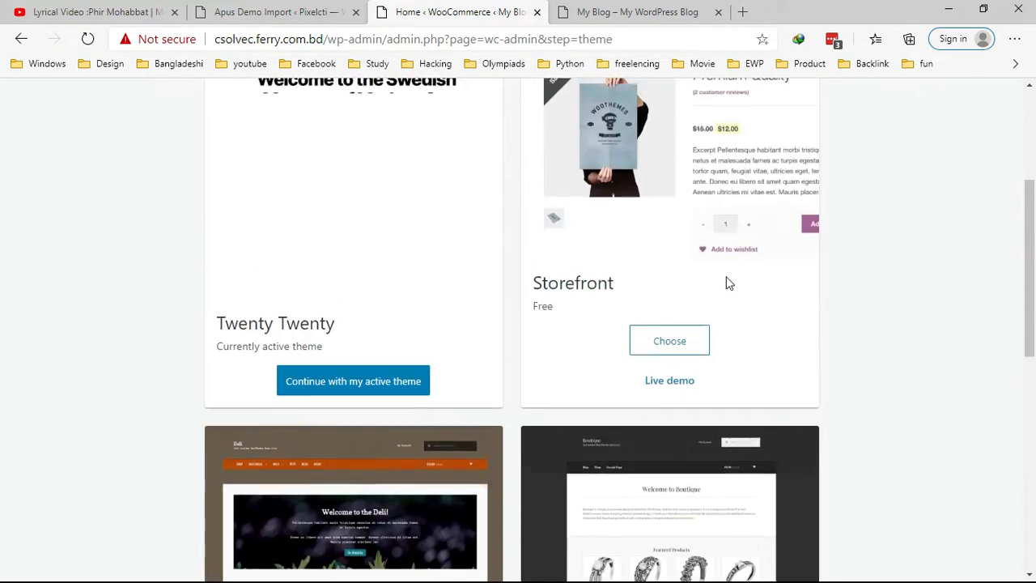
scroll(726, 280, "down", 9)
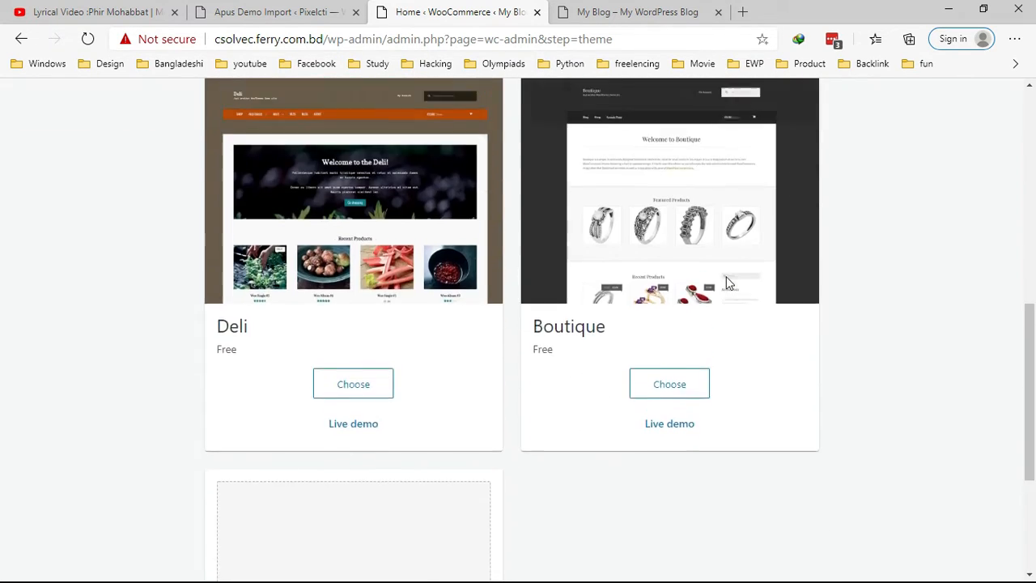
scroll(726, 280, "up", 1)
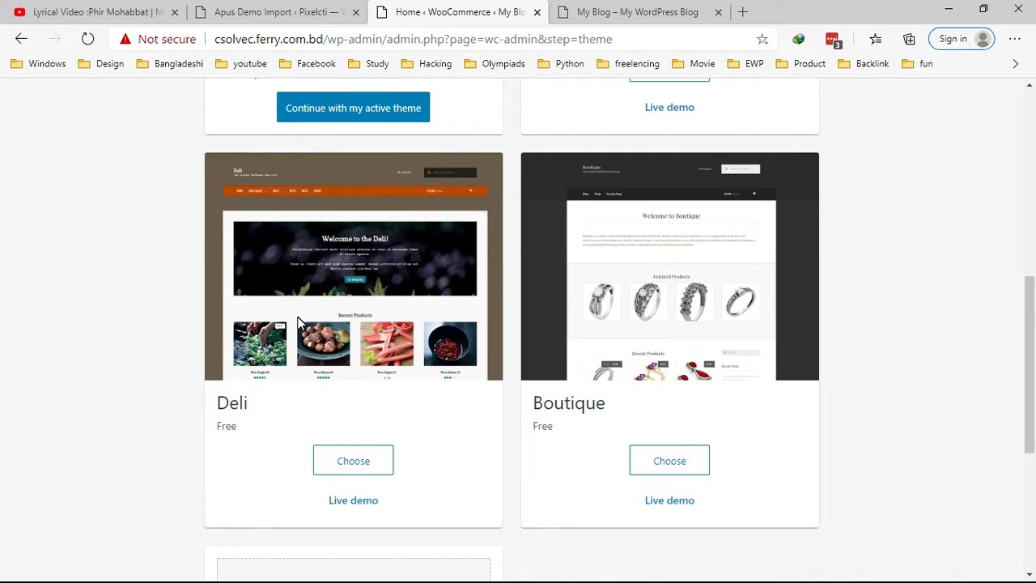
scroll(297, 320, "up", 5)
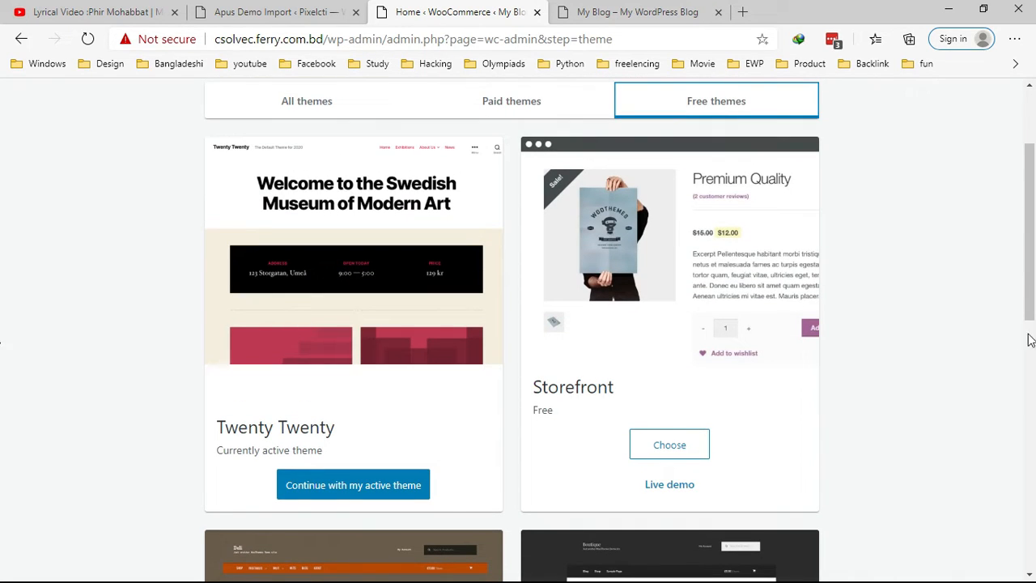
scroll(760, 336, "down", 5)
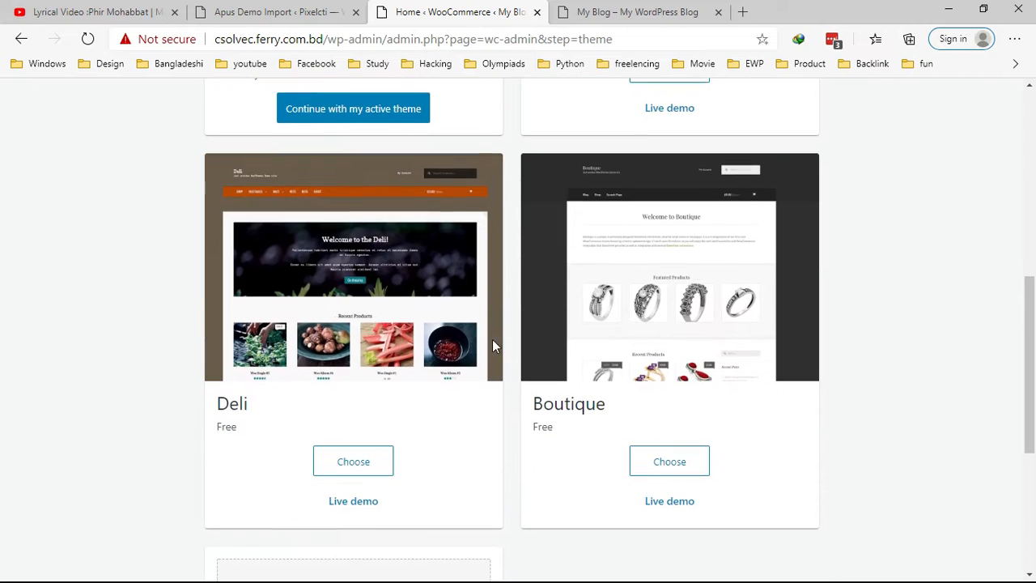
Choose the free Deli theme for the store.
left_click(343, 466)
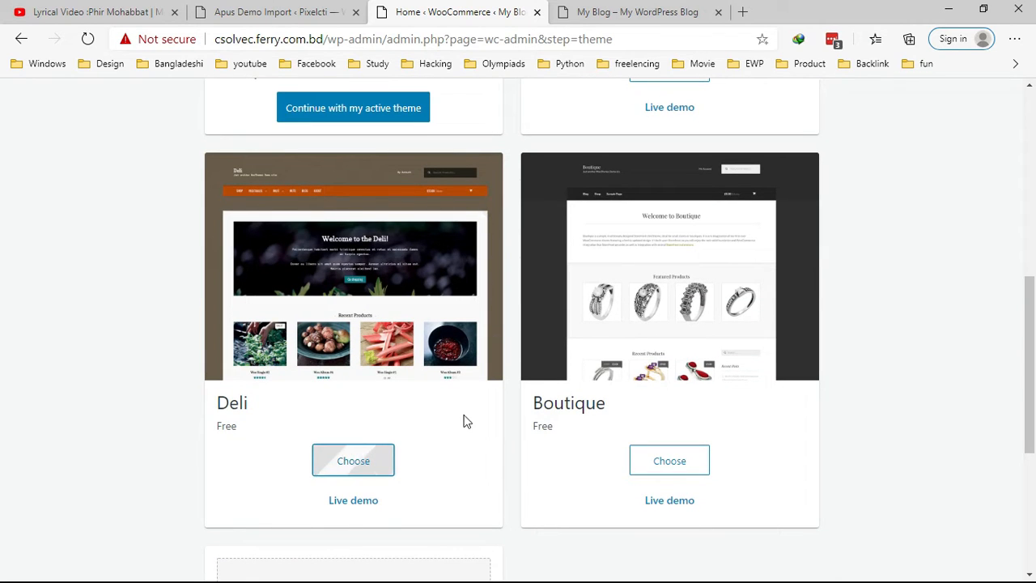
scroll(464, 418, "up", 2)
scroll(465, 415, "down", 7)
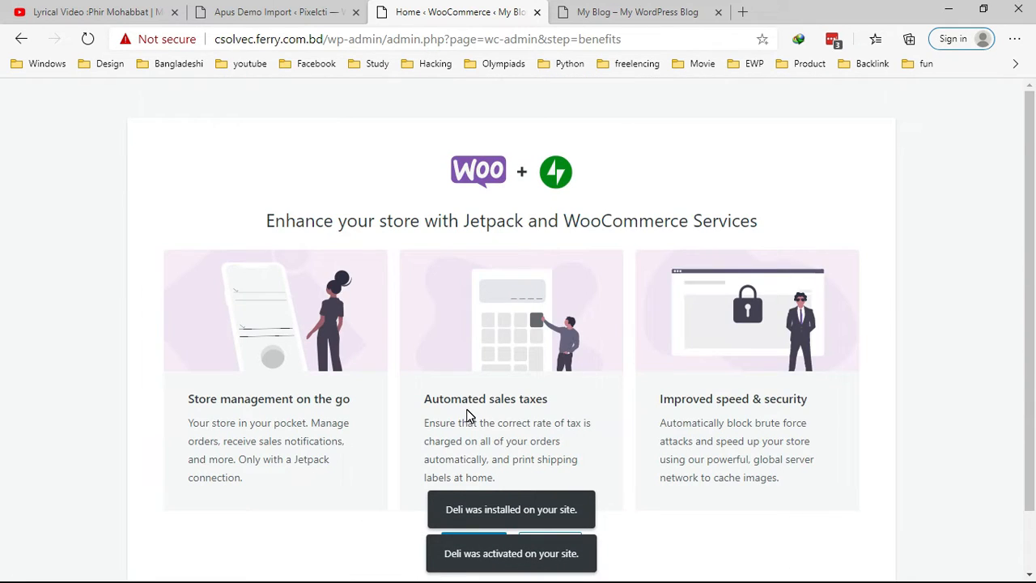
Decline the Jetpack and WooCommerce Services offer and close the dialogs covering the WooCommerce home page.
scroll(467, 415, "down", 1)
left_click(558, 480)
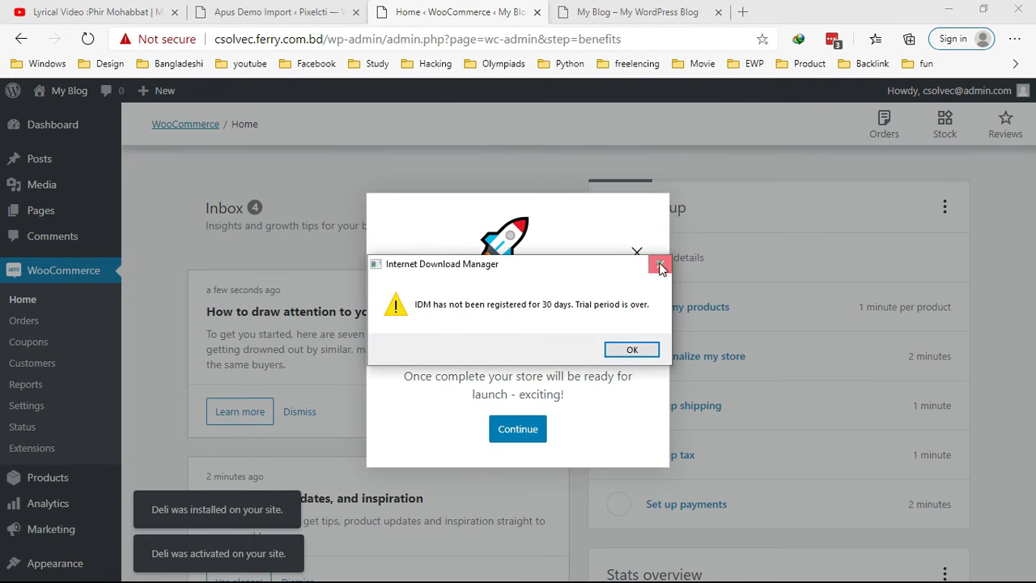
left_click(659, 261)
left_click(634, 253)
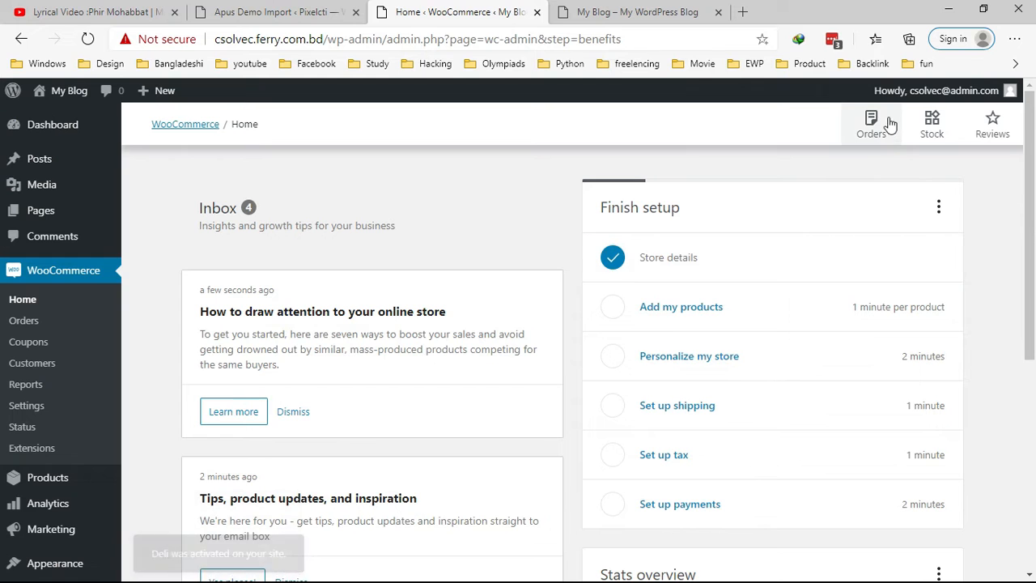
Open the My Blog site in a new tab and dismiss the Internet Download Manager registration window.
scroll(299, 348, "down", 4)
scroll(242, 234, "up", 4)
right_click(59, 95)
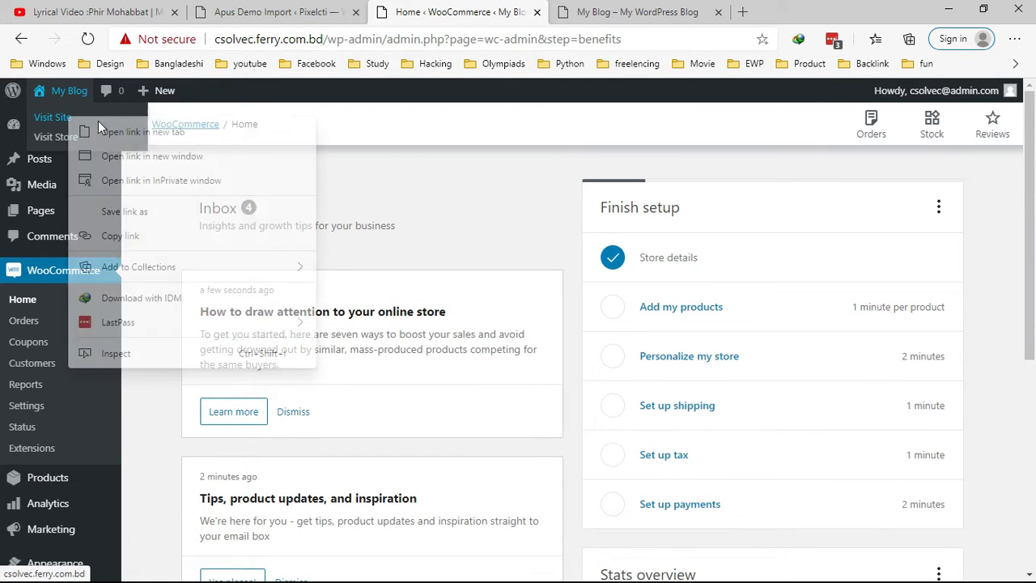
left_click(109, 129)
left_click(695, 9)
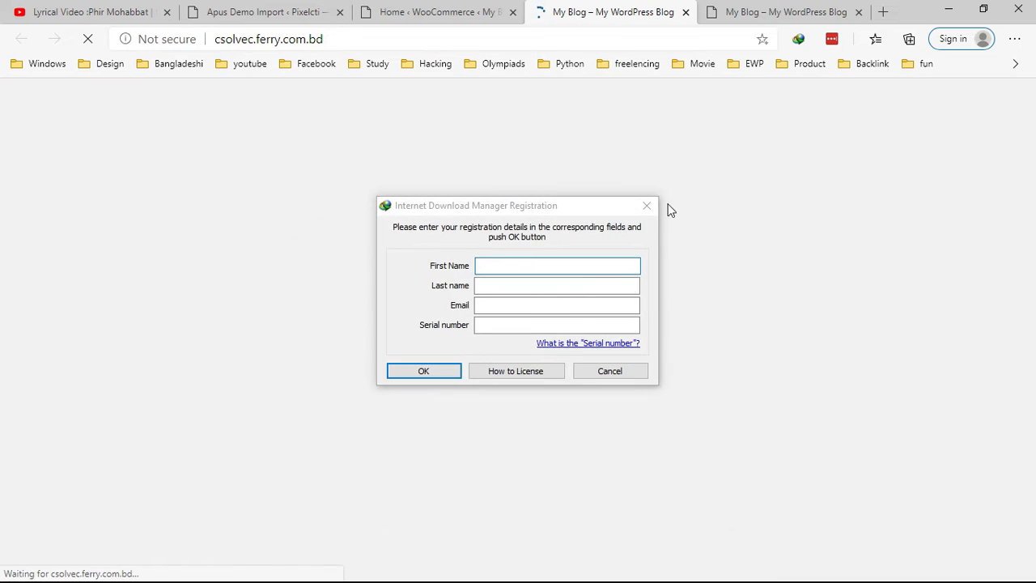
left_click(647, 206)
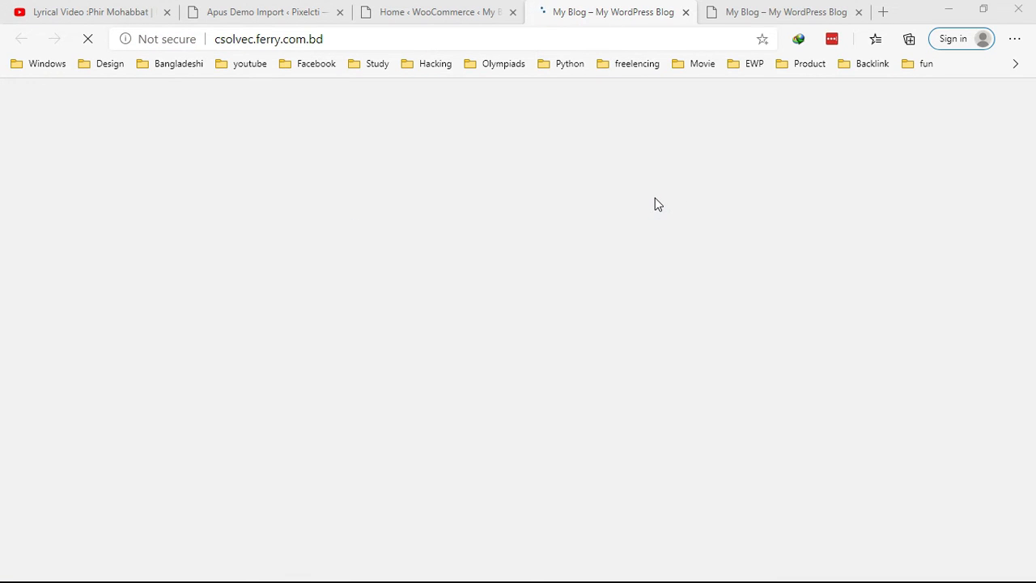
Examine the site's front page in the Deli theme and its Shop page.
scroll(580, 244, "down", 3)
scroll(581, 244, "up", 3)
scroll(580, 242, "down", 10)
scroll(580, 238, "up", 12)
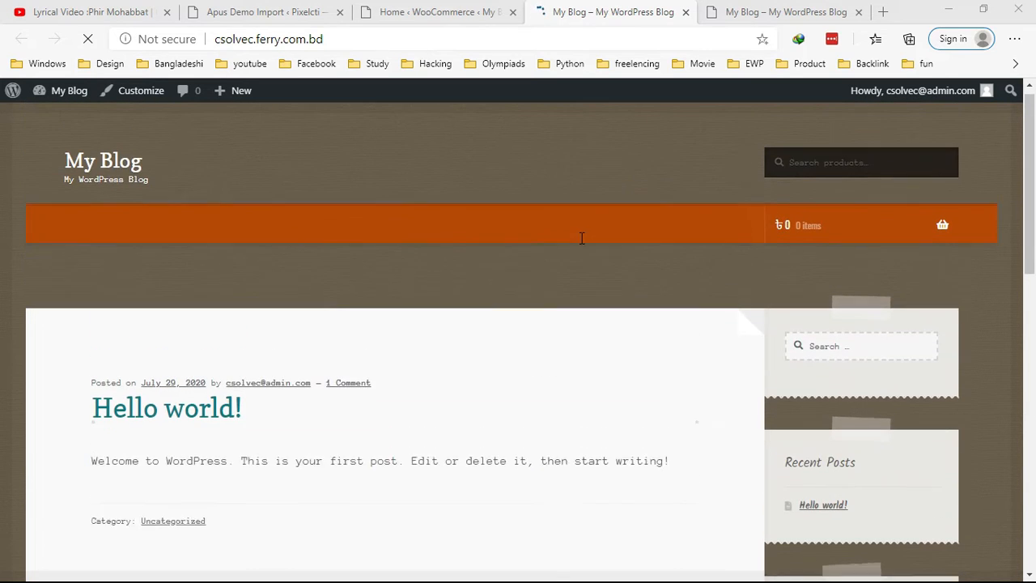
scroll(585, 349, "down", 3)
scroll(585, 407, "up", 3)
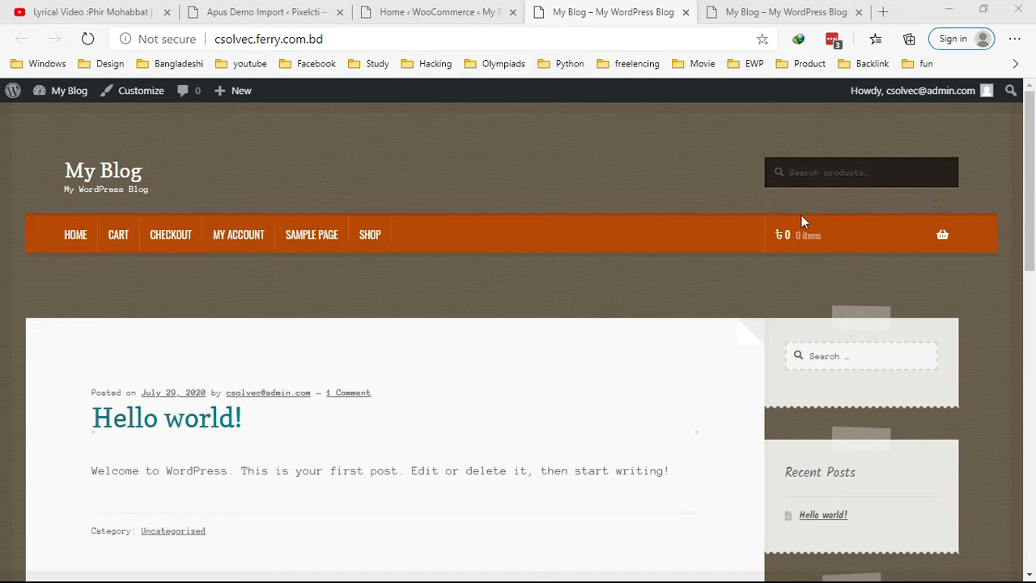
left_click(366, 237)
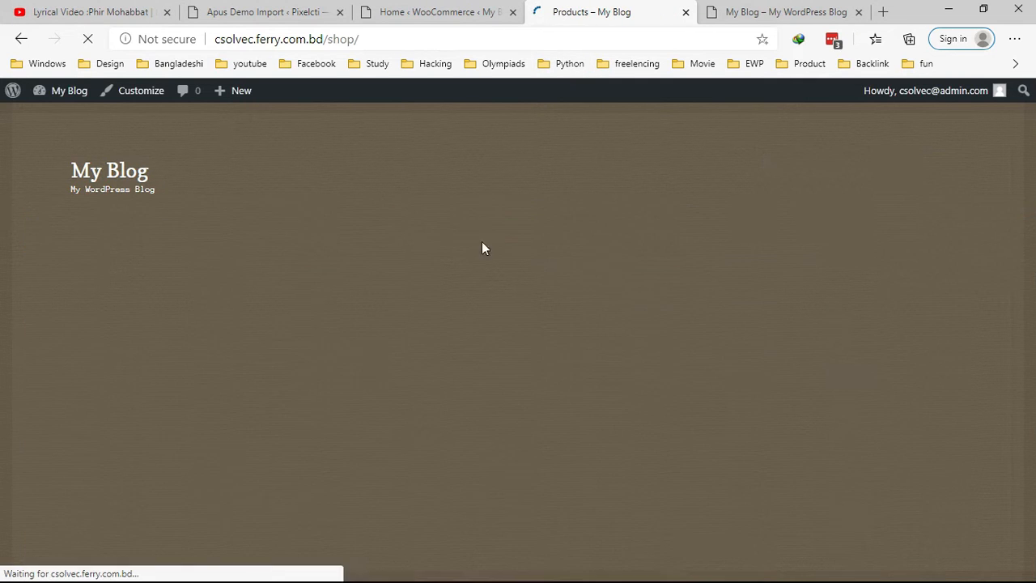
scroll(515, 295, "down", 3)
scroll(289, 245, "up", 3)
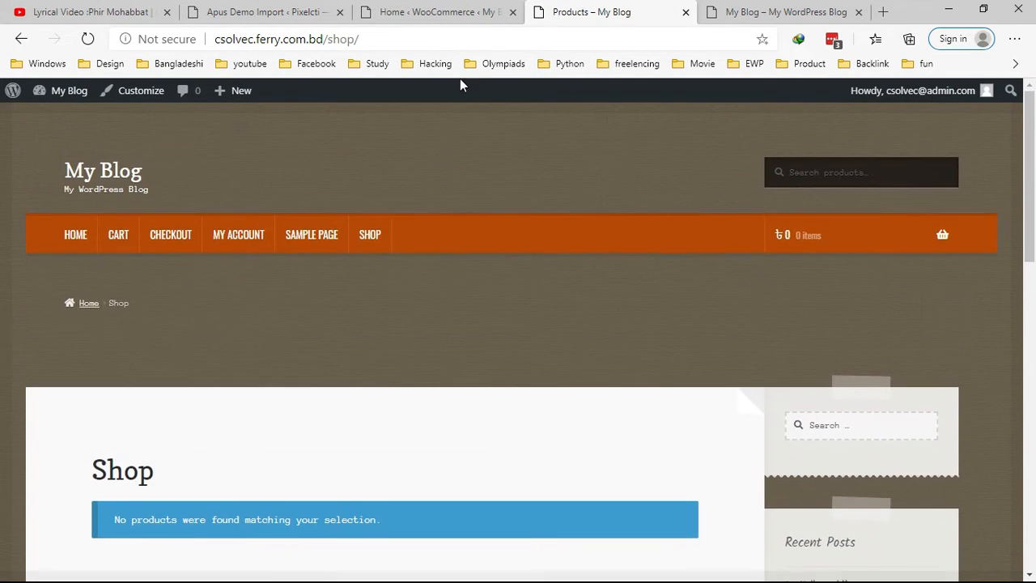
Look over the WooCommerce home page in the admin area and return to the Shop page.
left_click(388, 17)
scroll(157, 348, "down", 7)
scroll(32, 479, "up", 5)
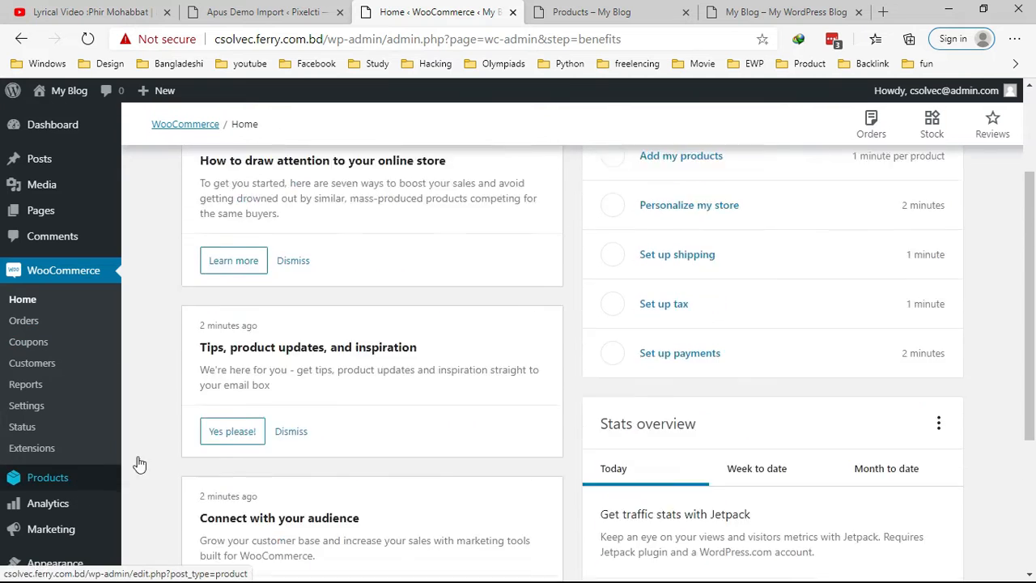
left_click(567, 12)
scroll(283, 324, "down", 2)
scroll(485, 283, "up", 2)
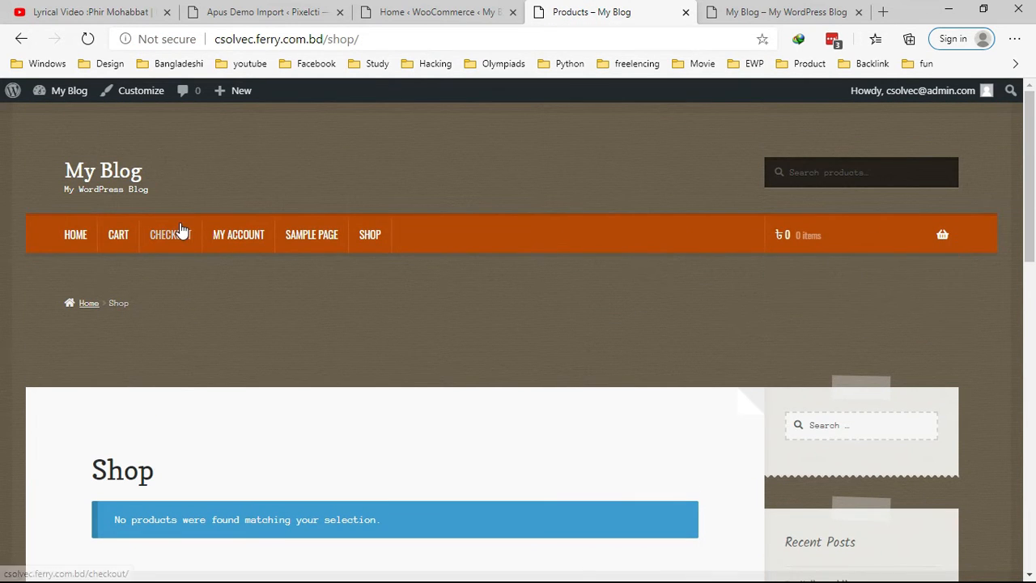
Open the site's My Account page and review its contents.
left_click(249, 233)
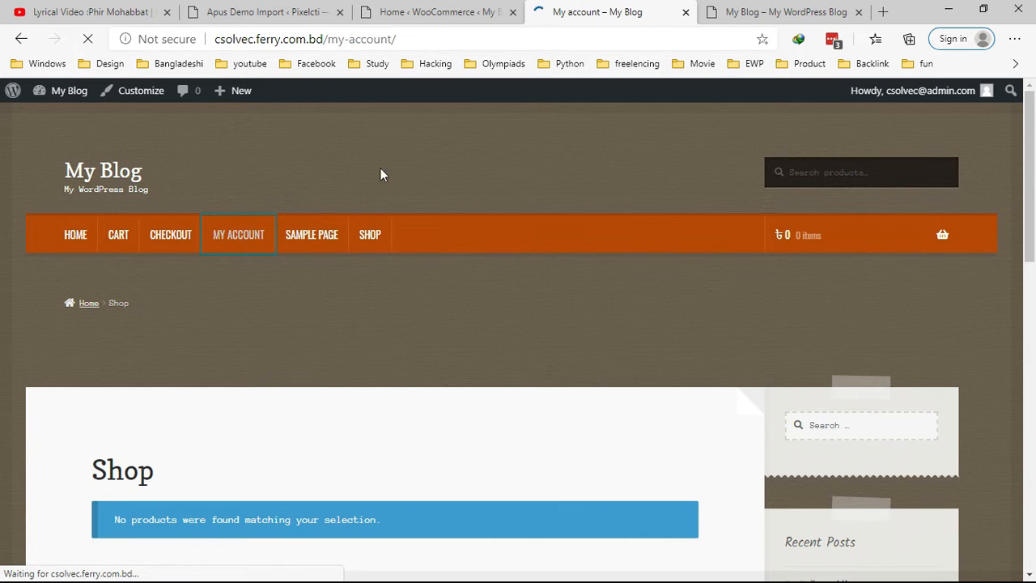
scroll(420, 163, "down", 10)
scroll(408, 187, "up", 10)
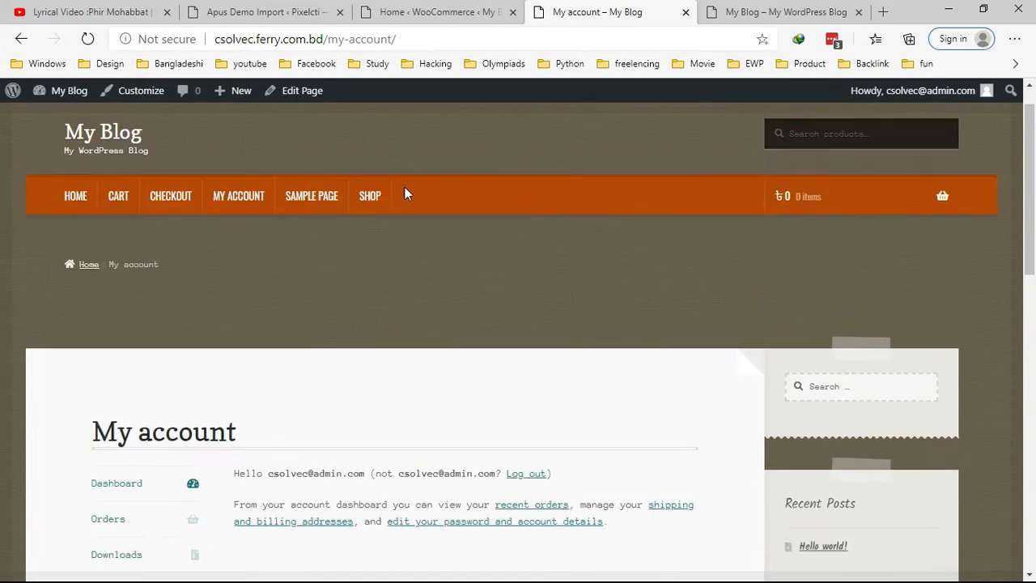
scroll(406, 193, "down", 4)
scroll(416, 189, "up", 1)
Return to the WooCommerce home page and close the My Account page's tab.
left_click(409, 15)
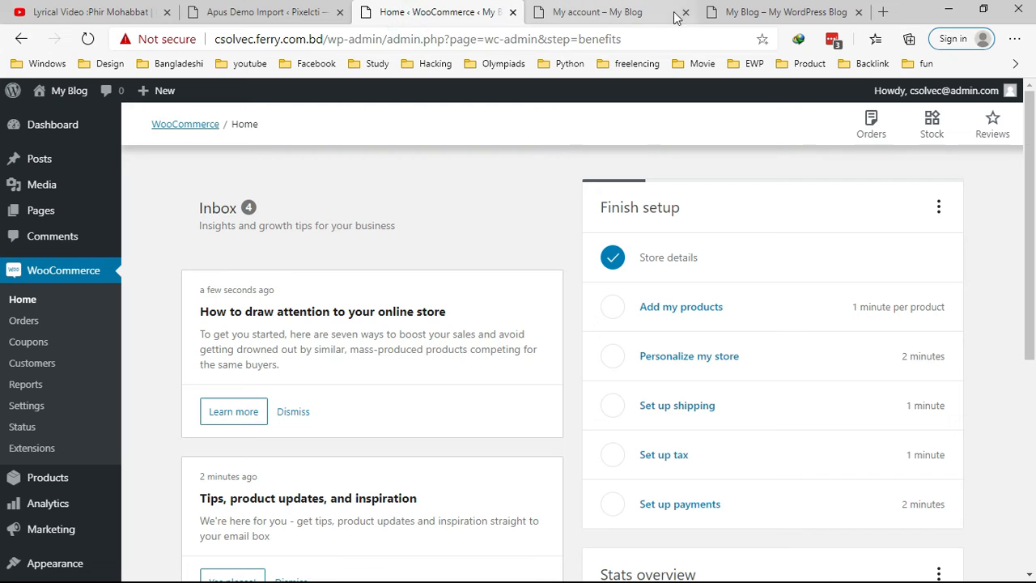
left_click(686, 12)
scroll(23, 429, "down", 4)
scroll(60, 472, "up", 4)
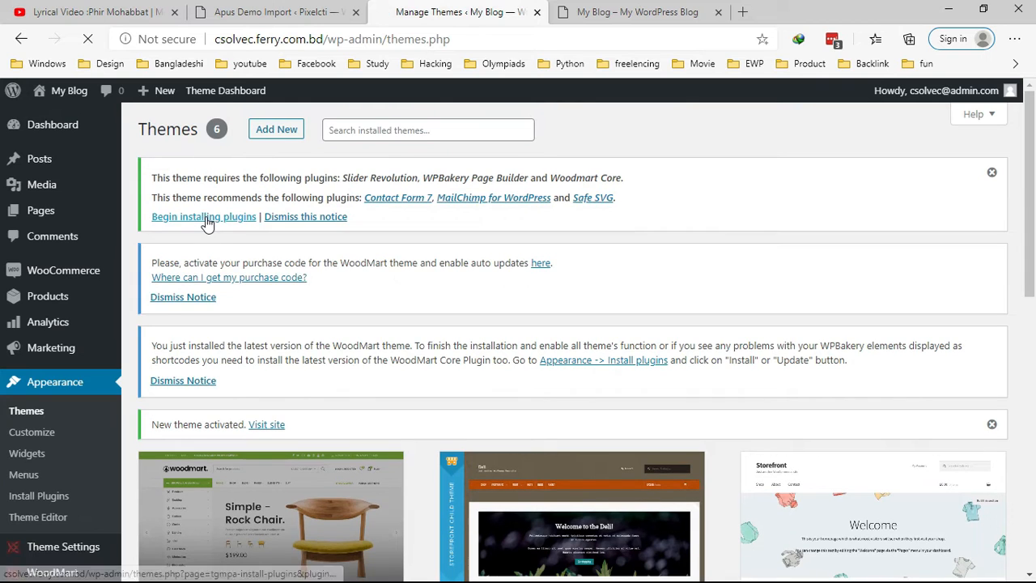
Open the plugin installation page for the WoodMart theme in a new tab and switch to it.
right_click(206, 218)
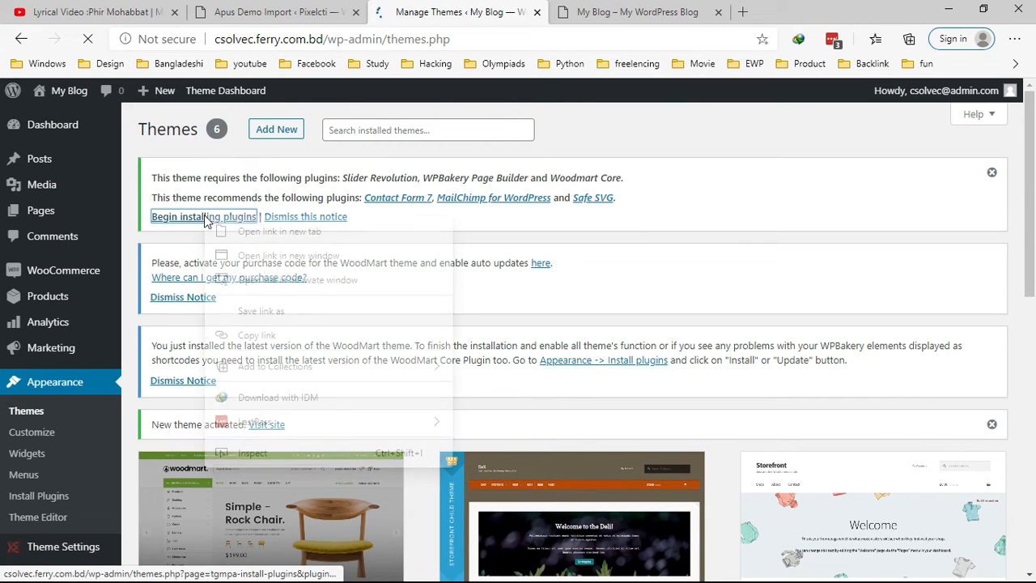
left_click(280, 231)
scroll(388, 296, "down", 2)
scroll(365, 278, "up", 2)
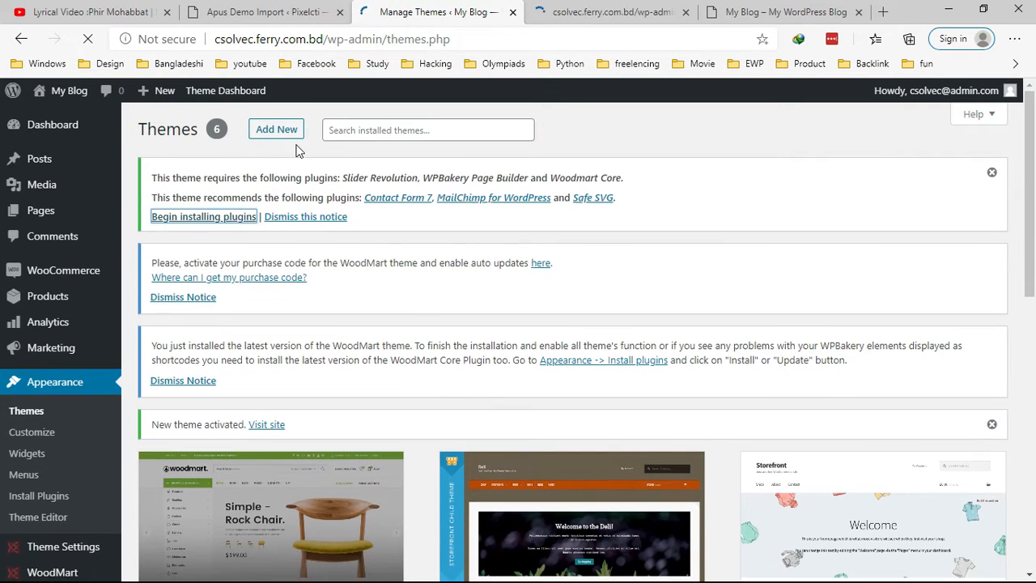
left_click(567, 9)
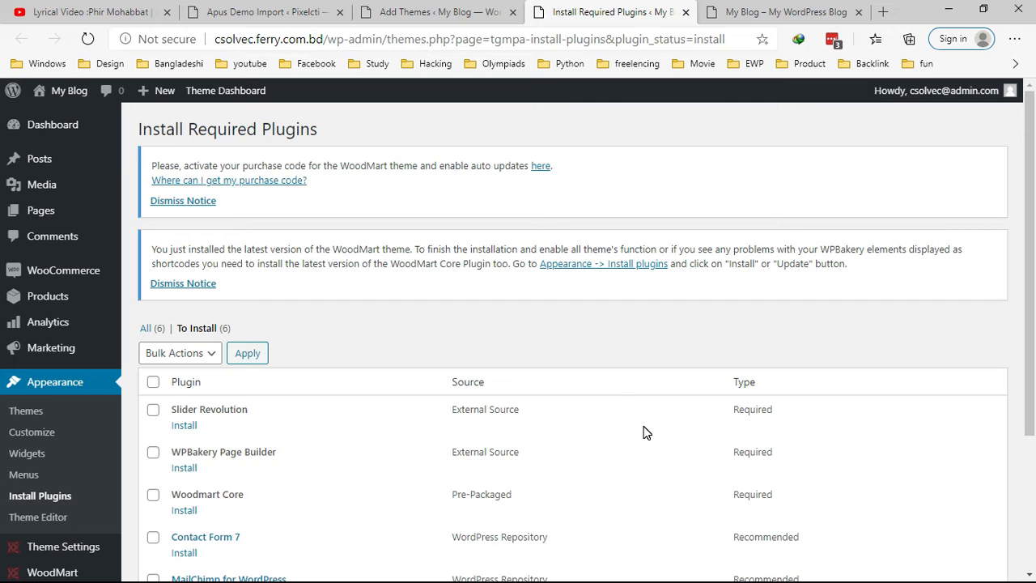
Apply the Install bulk action to the plugins listed for the WoodMart theme.
left_click(446, 11)
left_click(583, 12)
scroll(350, 452, "down", 3)
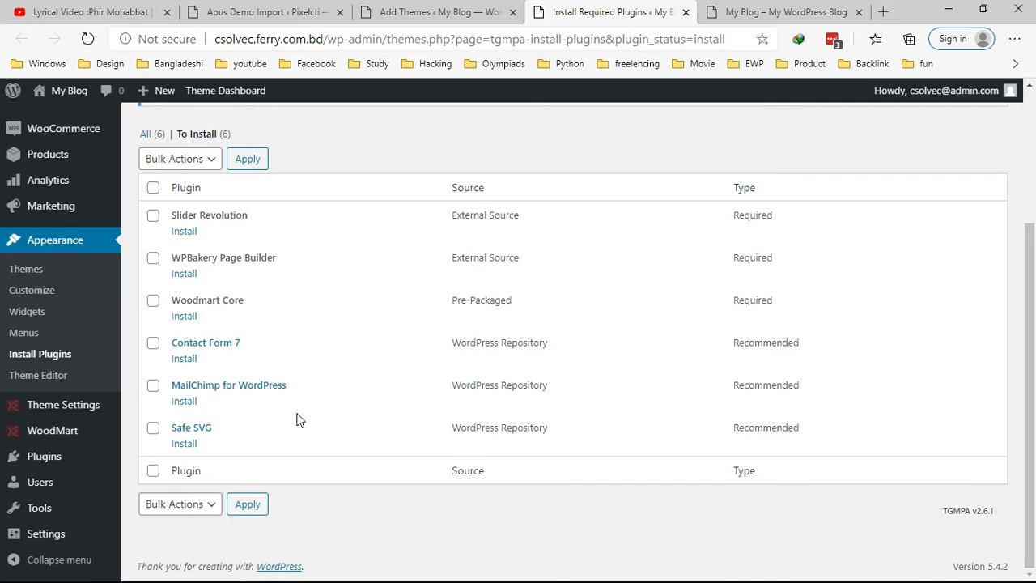
left_click(186, 160)
left_click(162, 194)
left_click(247, 159)
Upload woodmart-child.zip on the Add Themes page and install it as a theme.
left_click(471, 8)
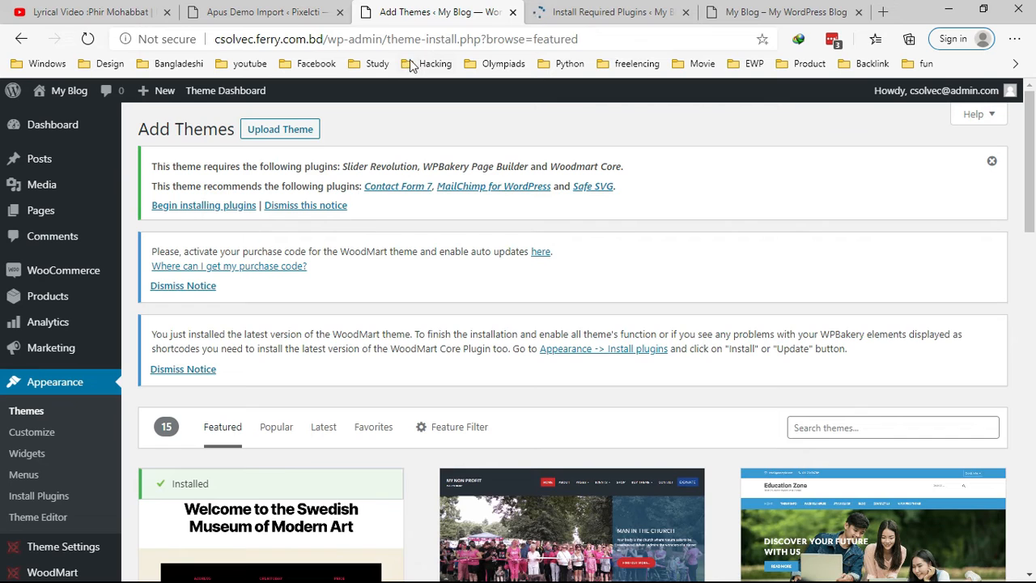
left_click(279, 130)
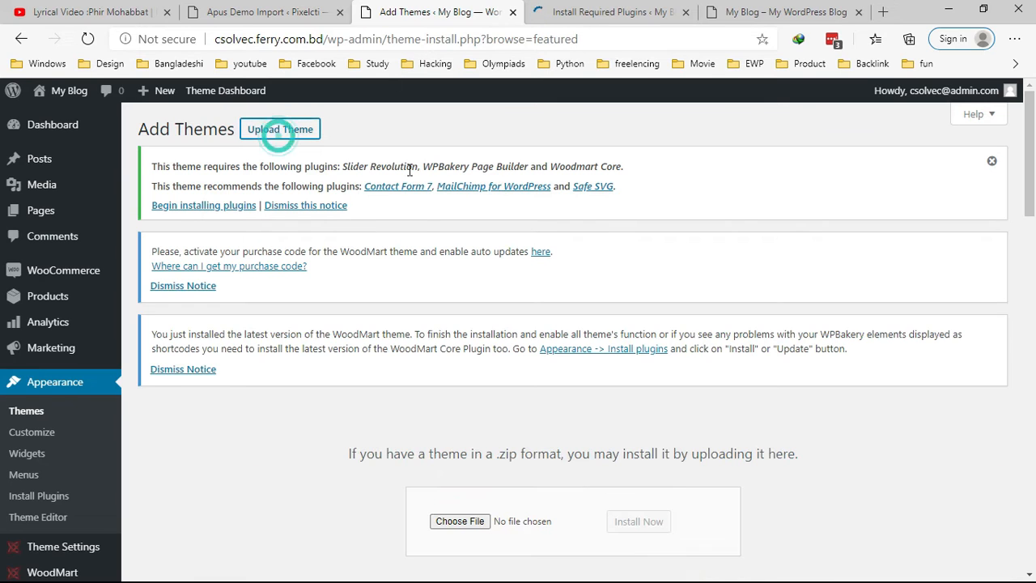
left_click(450, 521)
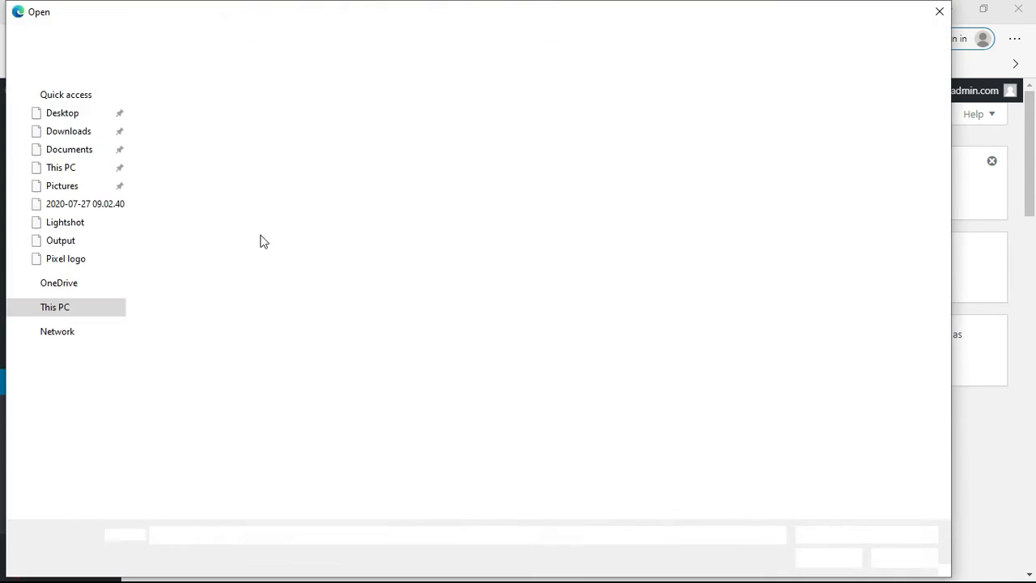
left_click(227, 137)
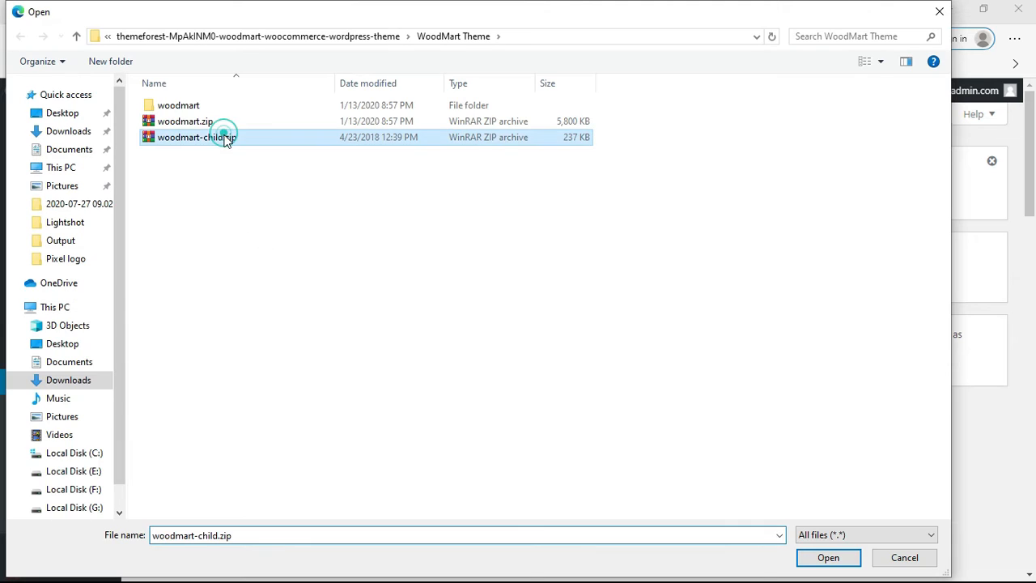
left_click(799, 558)
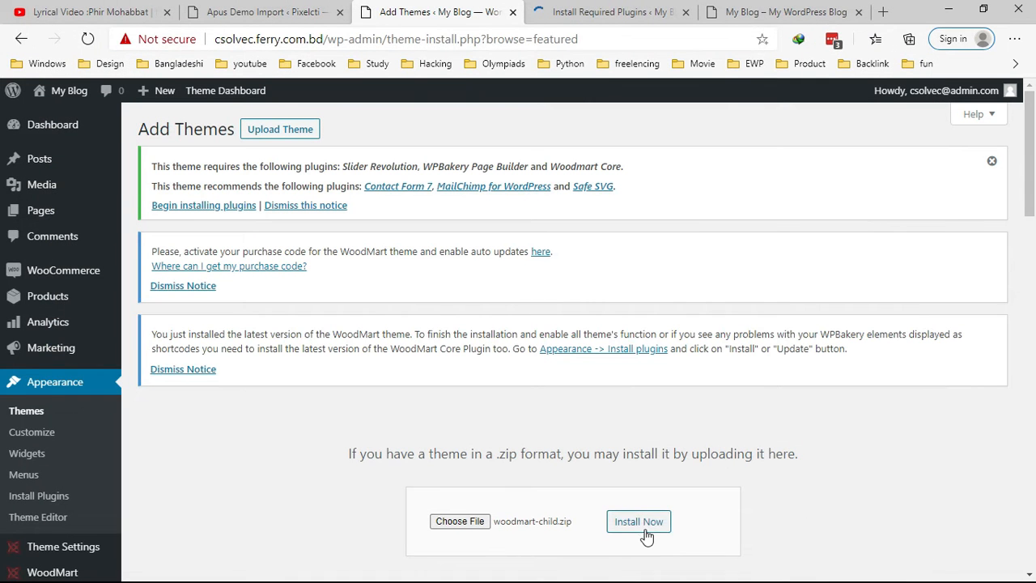
left_click(648, 528)
Check the required plugins' installation progress and activate the uploaded WoodMart child theme.
left_click(587, 10)
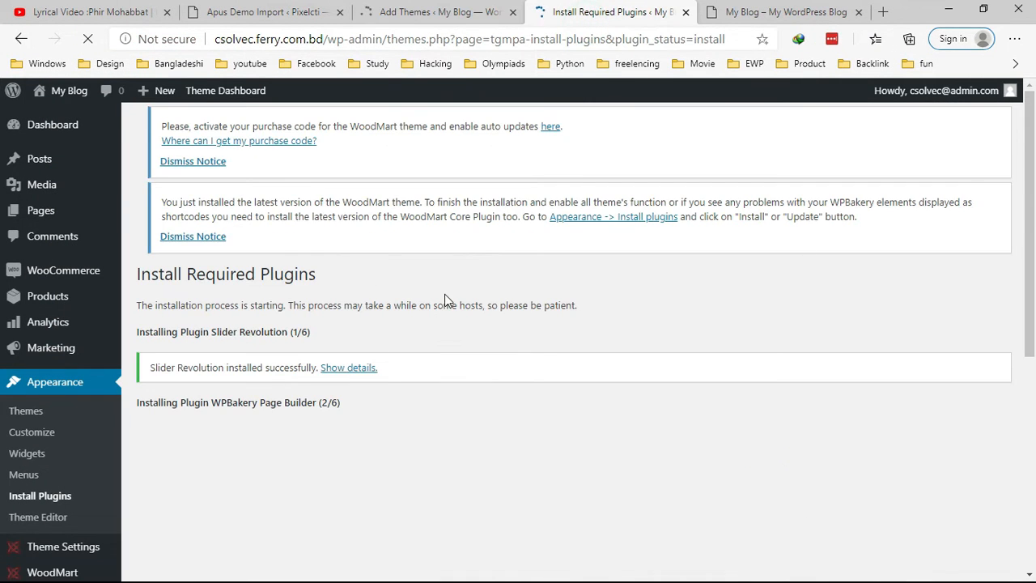
scroll(446, 298, "down", 2)
scroll(446, 299, "up", 1)
left_click(502, 10)
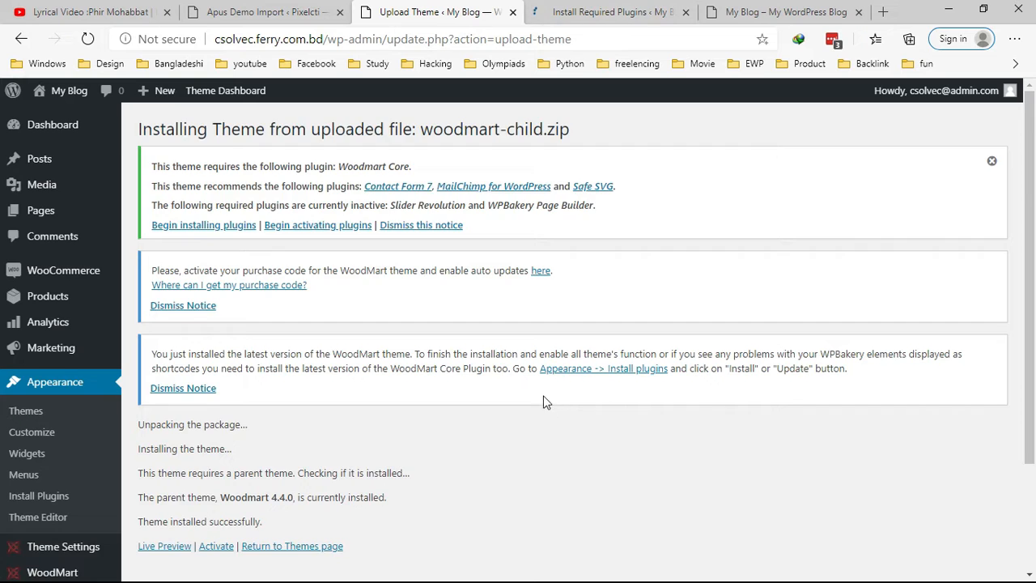
scroll(535, 392, "down", 2)
left_click(216, 404)
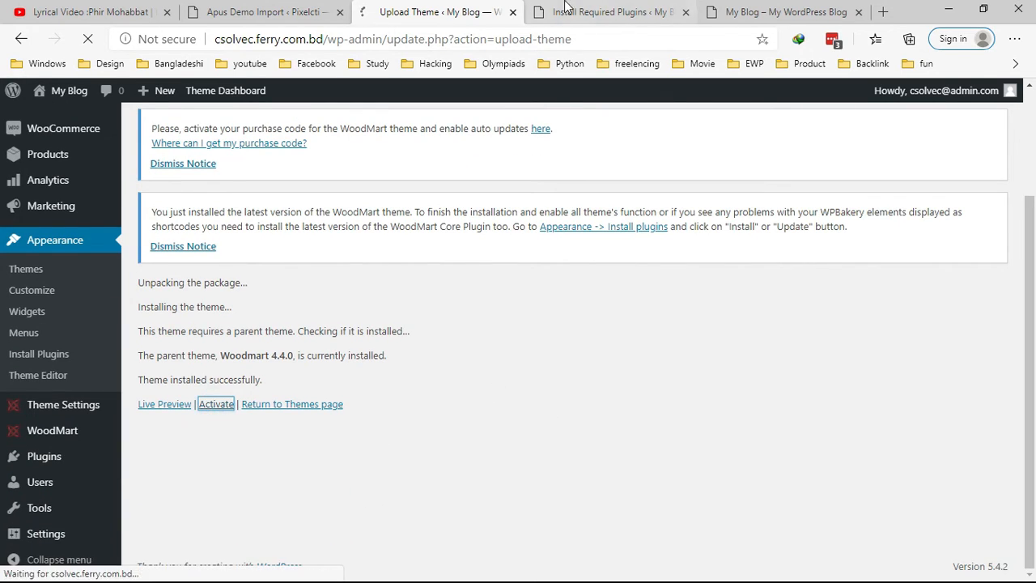
Examine the required plugins' installation progress and the Themes page for the newly activated theme.
left_click(611, 12)
scroll(148, 367, "down", 3)
scroll(204, 370, "up", 5)
left_click(381, 6)
left_click(612, 4)
left_click(399, 7)
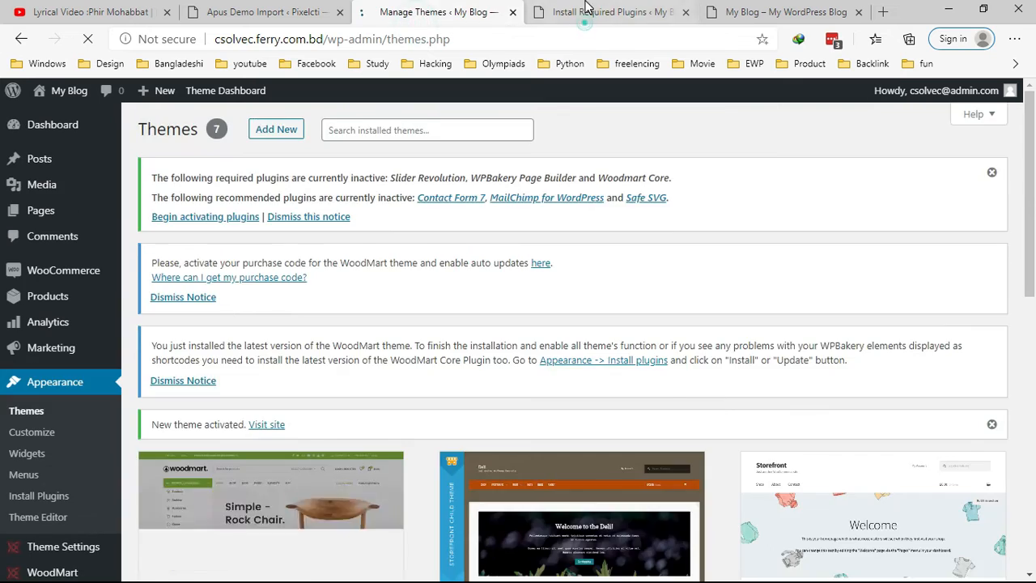
scroll(639, 389, "down", 3)
scroll(640, 389, "up", 3)
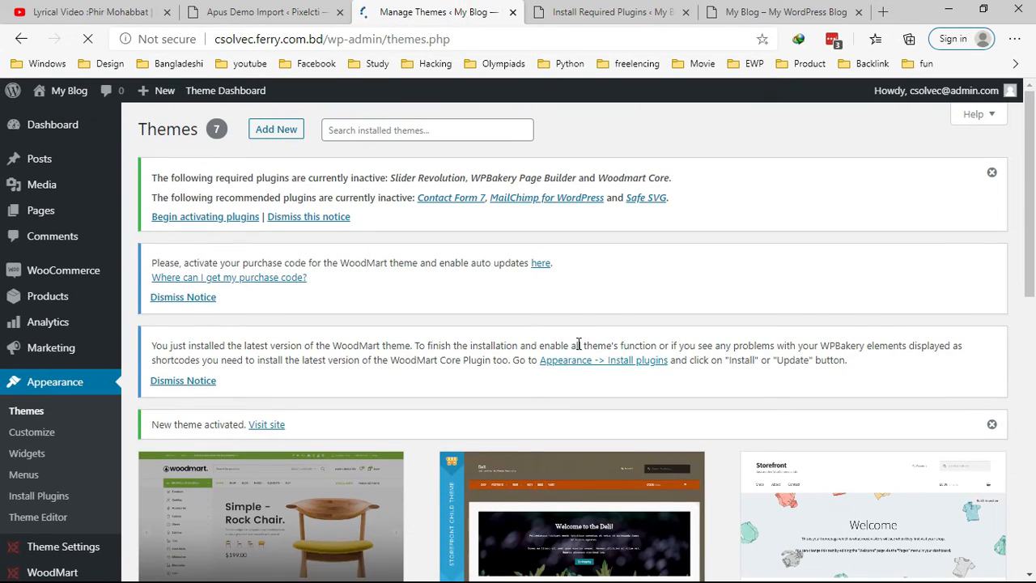
Open the page for activating the theme's plugins and close the separate plugin installation tab.
left_click(212, 218)
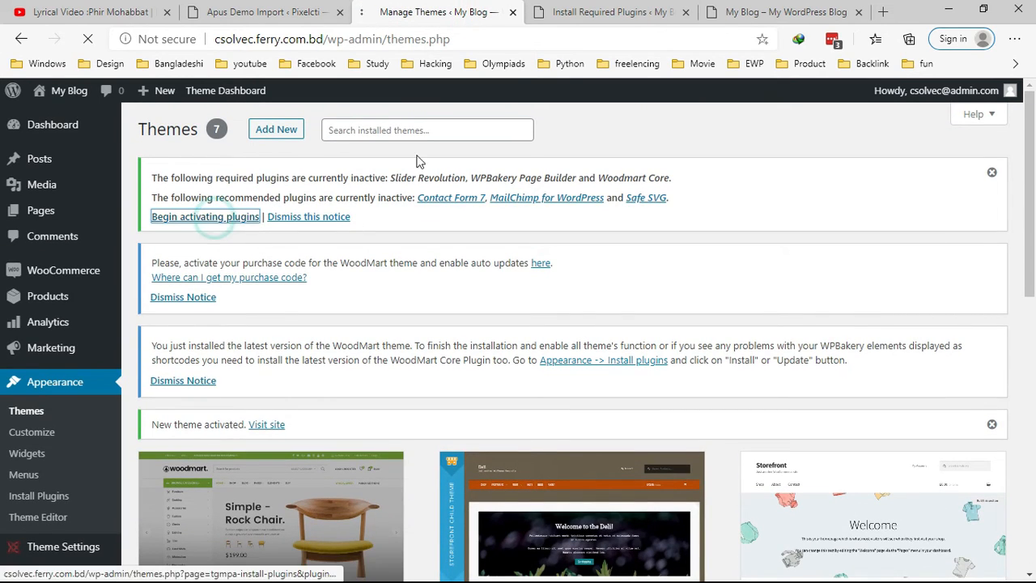
left_click(615, 12)
left_click(684, 12)
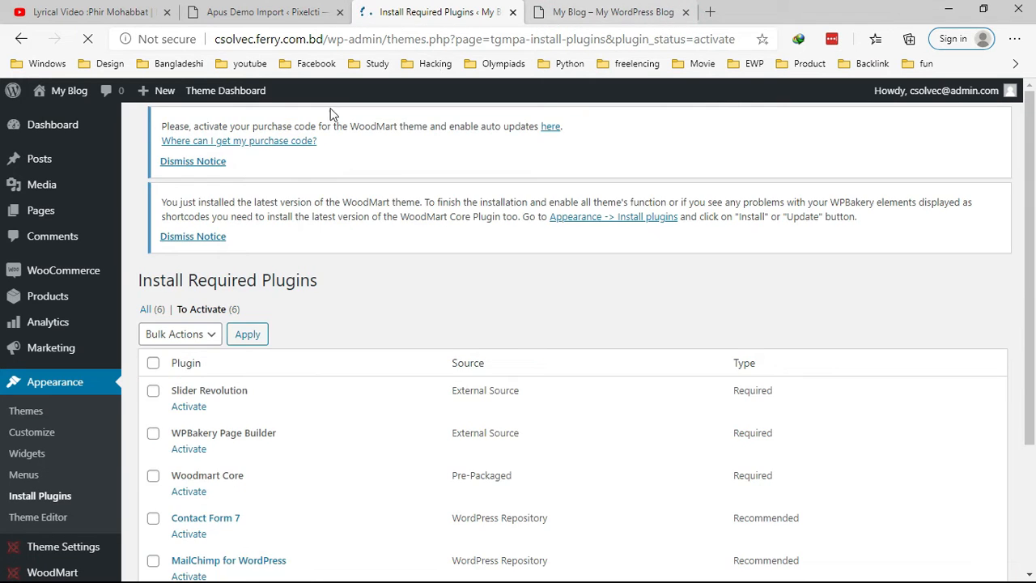
Select all the plugins listed for the WoodMart theme and apply the Activate bulk action.
scroll(361, 326, "down", 3)
left_click(154, 187)
left_click(162, 158)
left_click(169, 208)
left_click(234, 160)
scroll(498, 218, "up", 3)
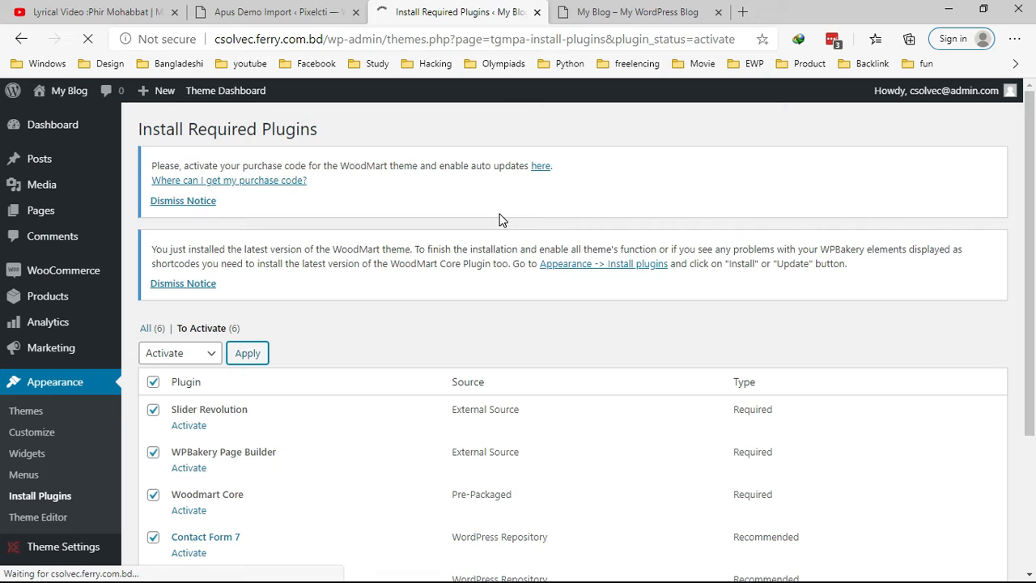
scroll(499, 218, "down", 3)
scroll(499, 218, "up", 1)
scroll(498, 219, "down", 1)
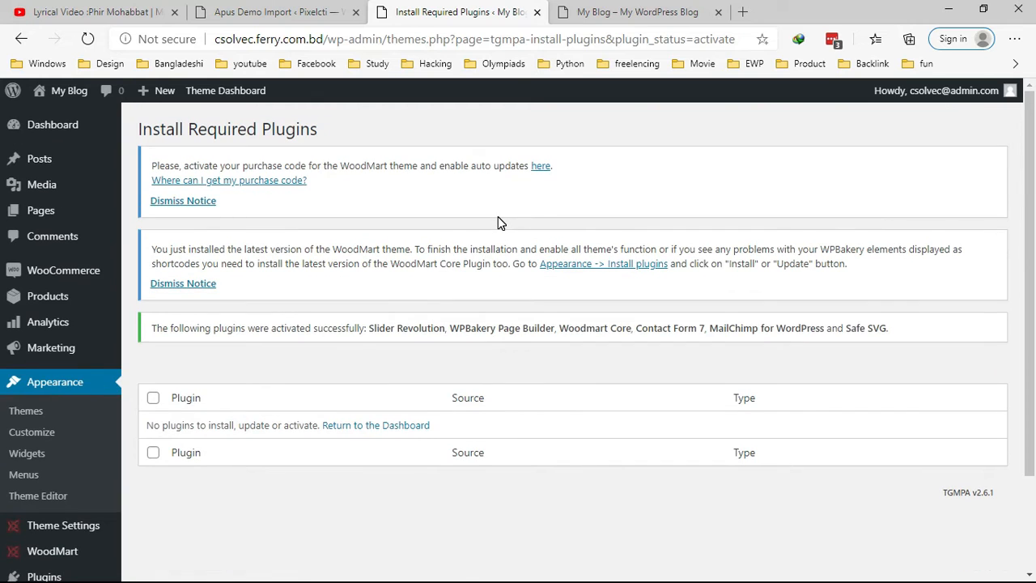
scroll(405, 243, "down", 2)
scroll(330, 262, "up", 2)
scroll(14, 420, "down", 3)
Review the Apus Demo Import page of the Pixelcti site and open that site's front page in a new tab.
mouse_move(42, 433)
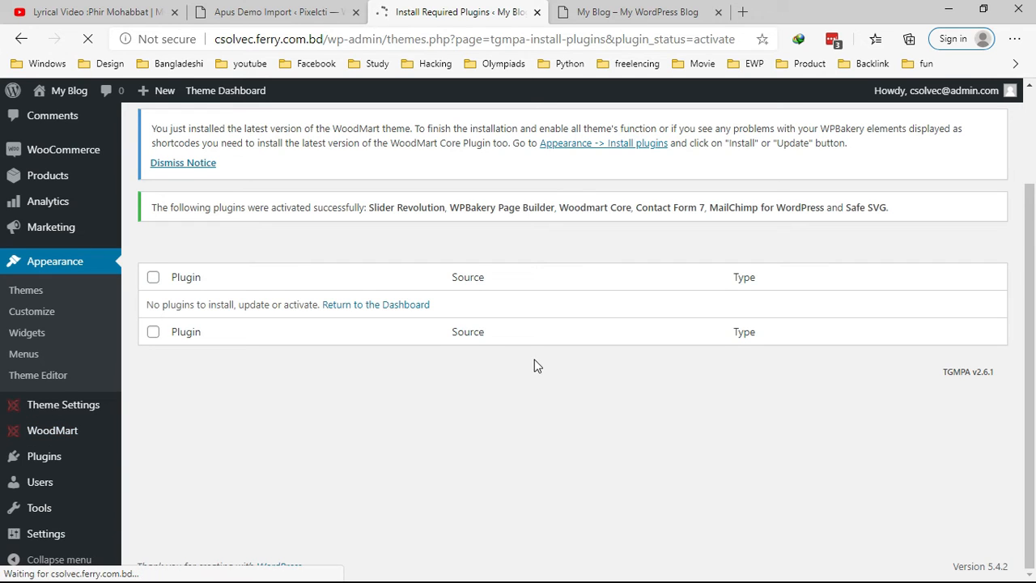
left_click(251, 22)
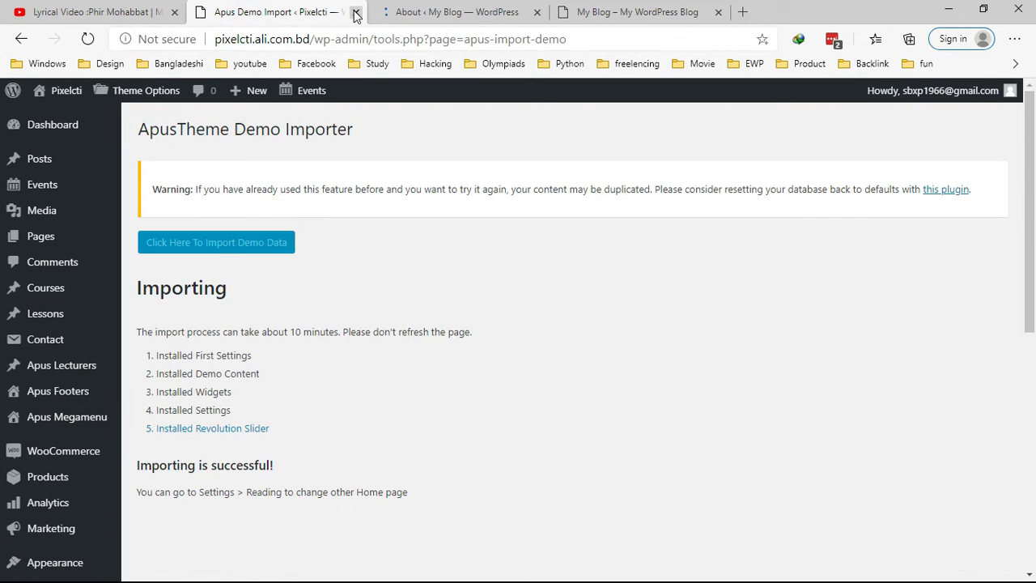
scroll(247, 351, "down", 3)
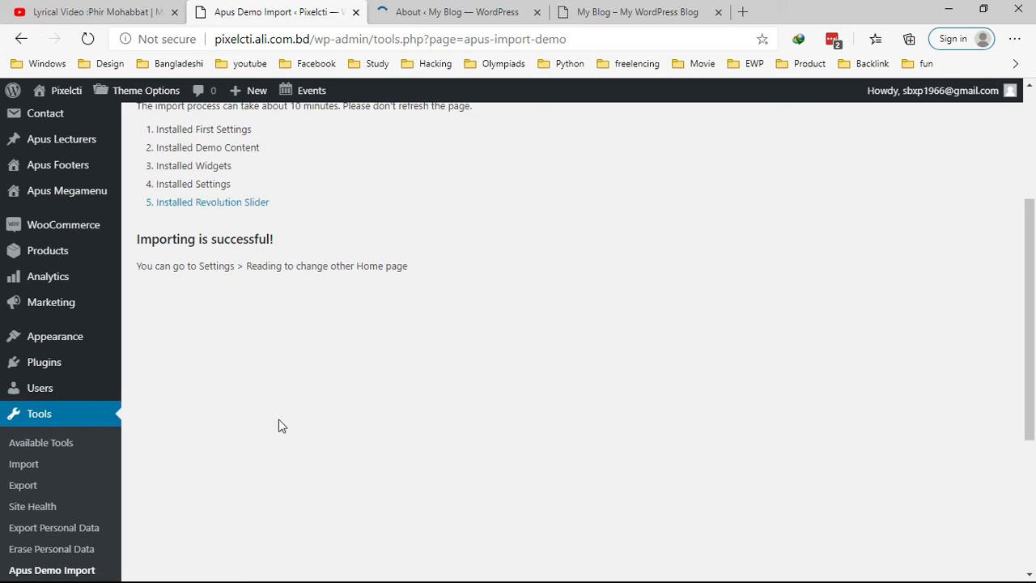
scroll(242, 320, "up", 1)
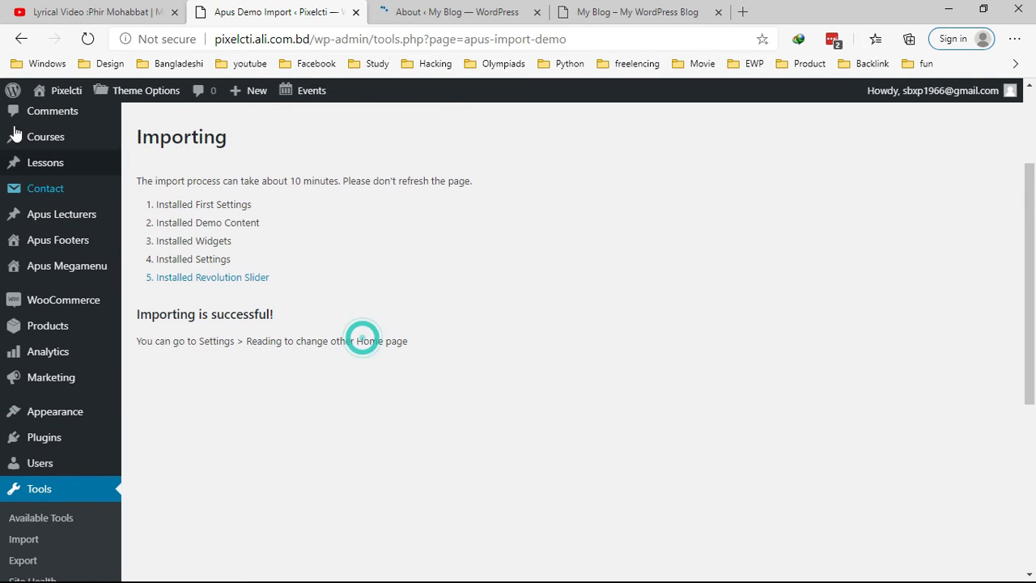
right_click(70, 119)
left_click(89, 129)
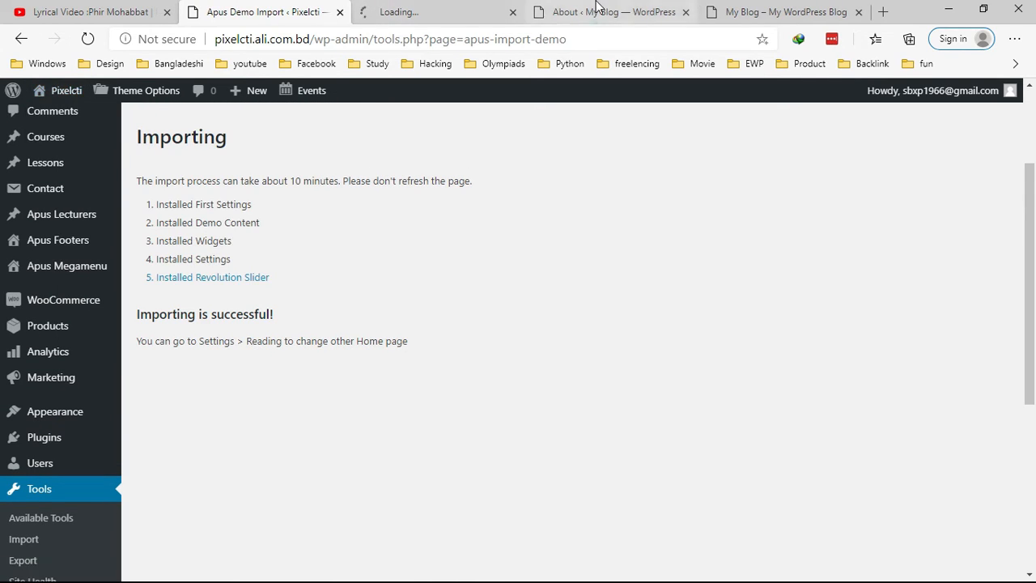
Open the WoodMart dashboard on My Blog and start the base data import with all pages and versions included.
left_click(603, 12)
scroll(502, 304, "down", 3)
scroll(497, 307, "down", 2)
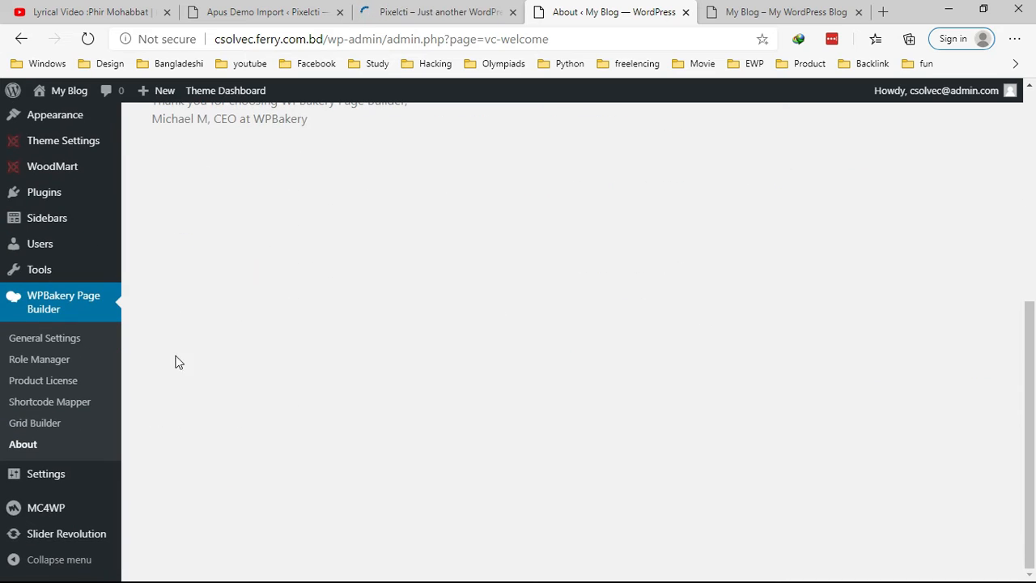
left_click(154, 168)
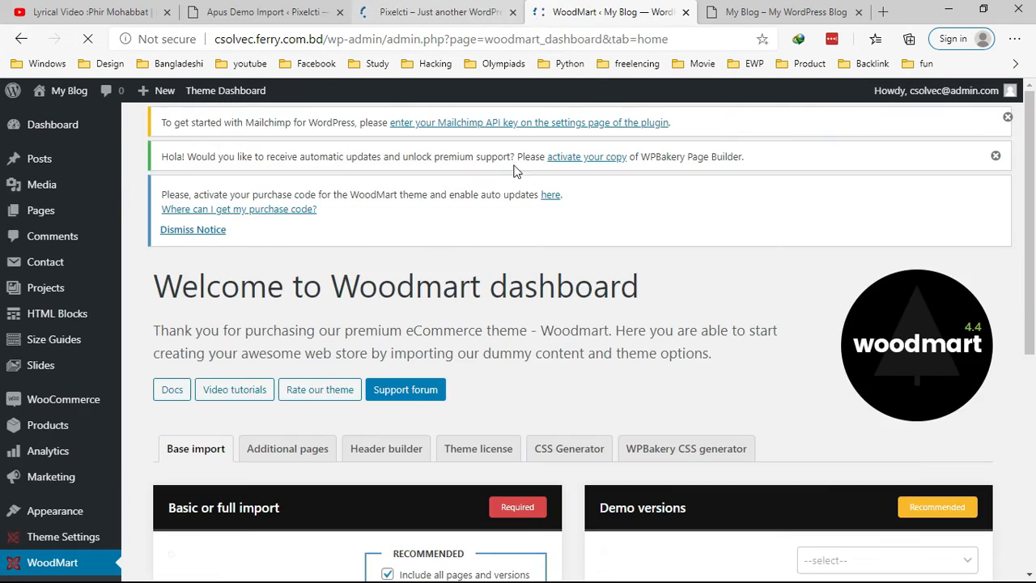
scroll(473, 354, "down", 4)
left_click(445, 290)
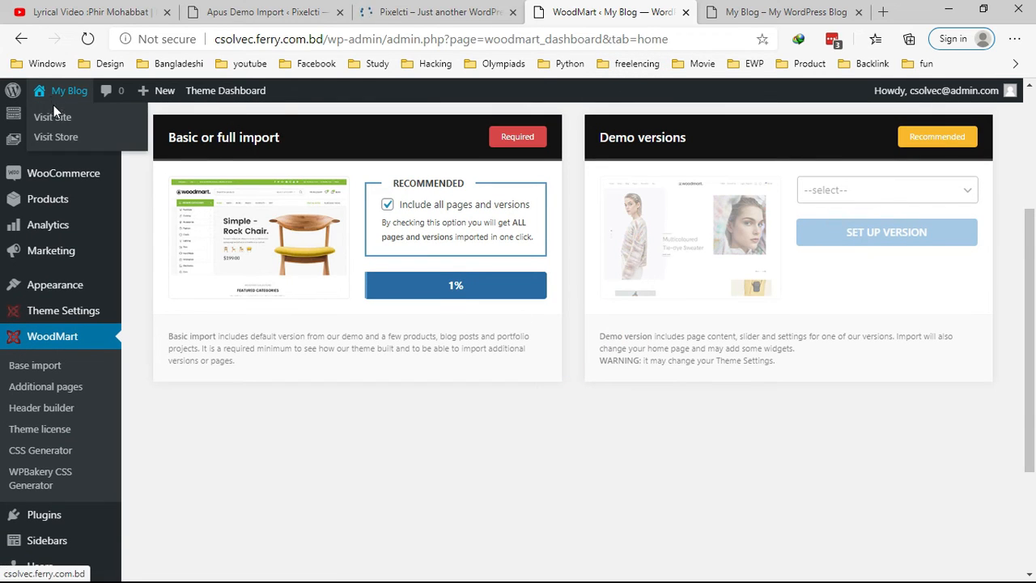
Open the My Blog front page in a new tab and close its outdated tab.
right_click(54, 119)
left_click(84, 132)
left_click(797, 16)
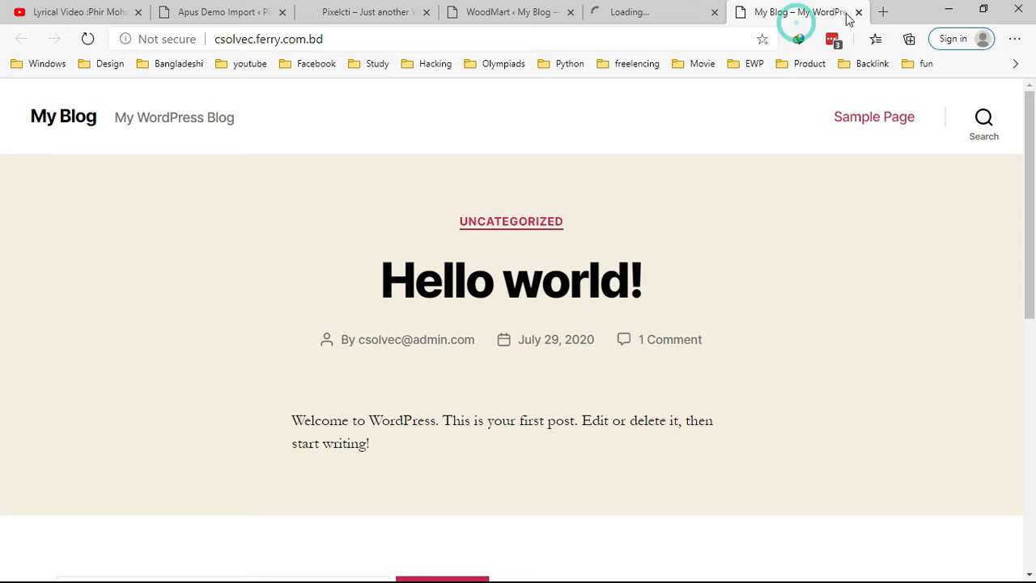
left_click(857, 15)
left_click(617, 13)
left_click(734, 20)
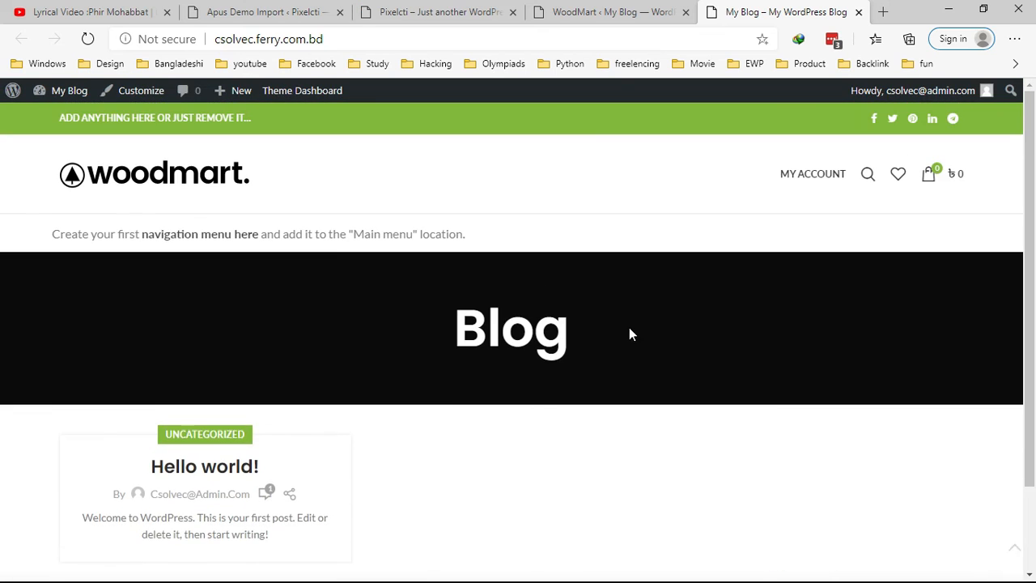
Examine the WoodMart-styled blog front page and check the progress of the base data import.
scroll(629, 323, "down", 3)
scroll(623, 267, "up", 3)
left_click(609, 6)
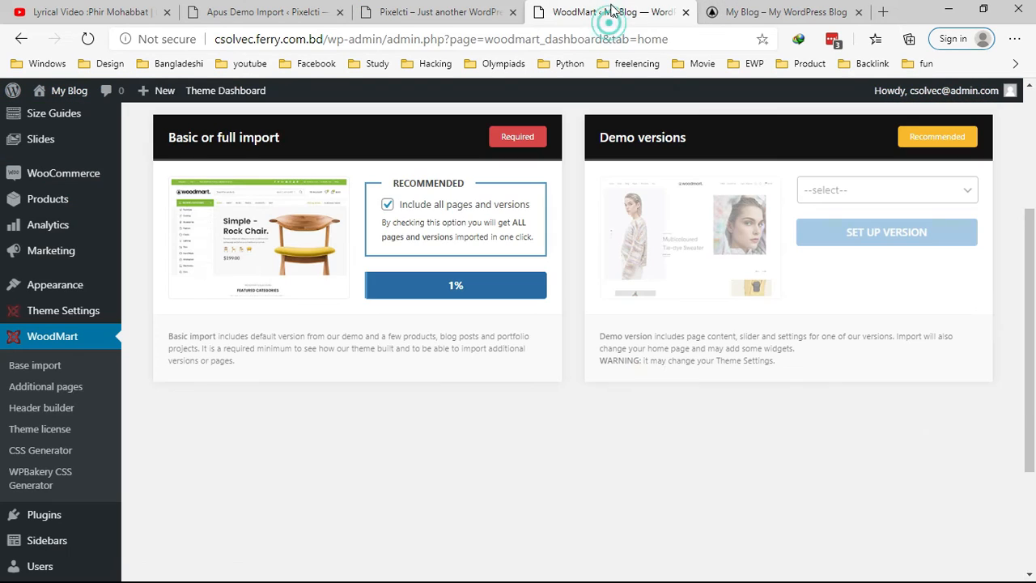
left_click(773, 18)
left_click(597, 17)
left_click(453, 17)
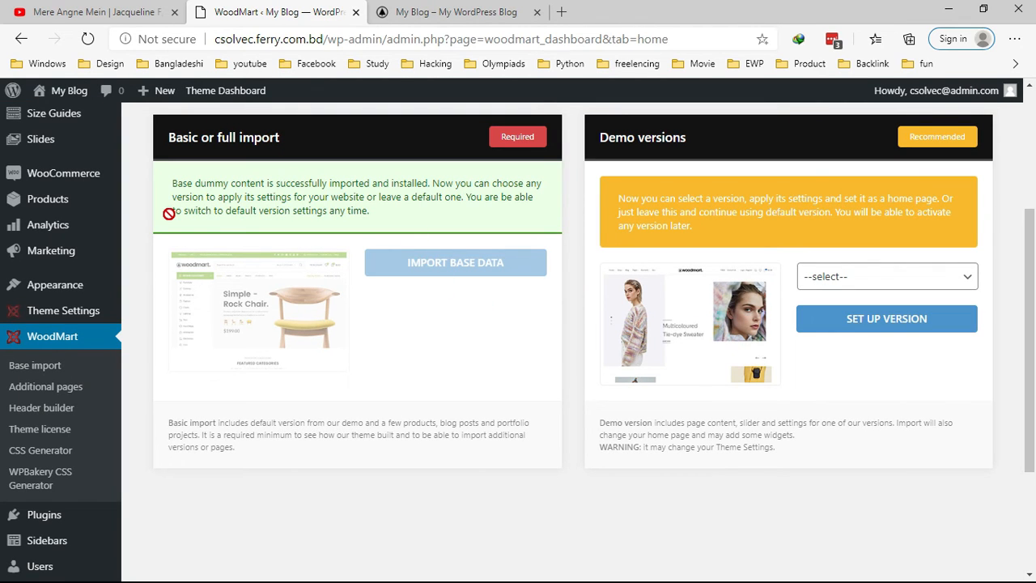
Preview the Minimalism and Electronics demo versions in the WoodMart dashboard.
left_click(861, 278)
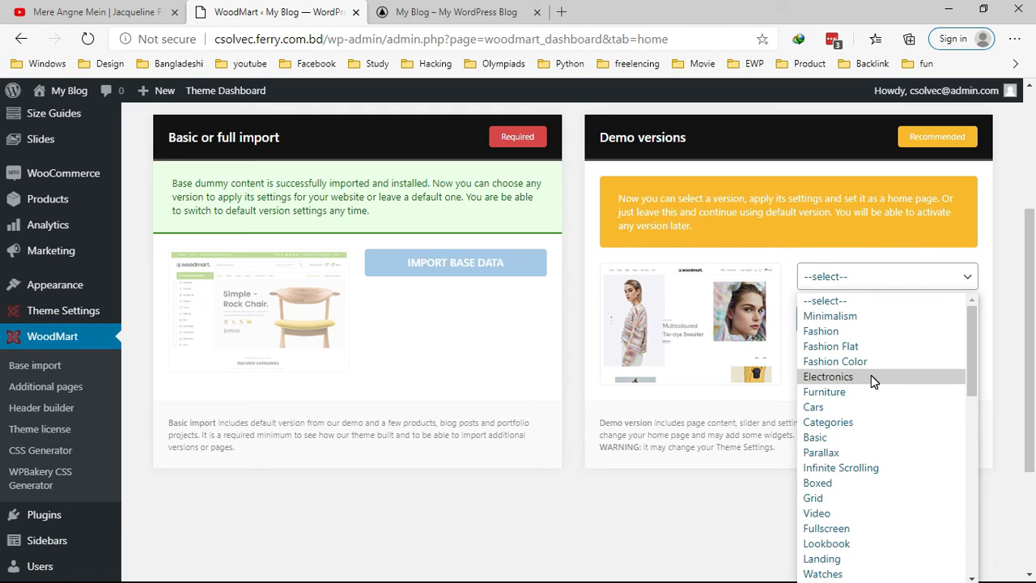
left_click(838, 316)
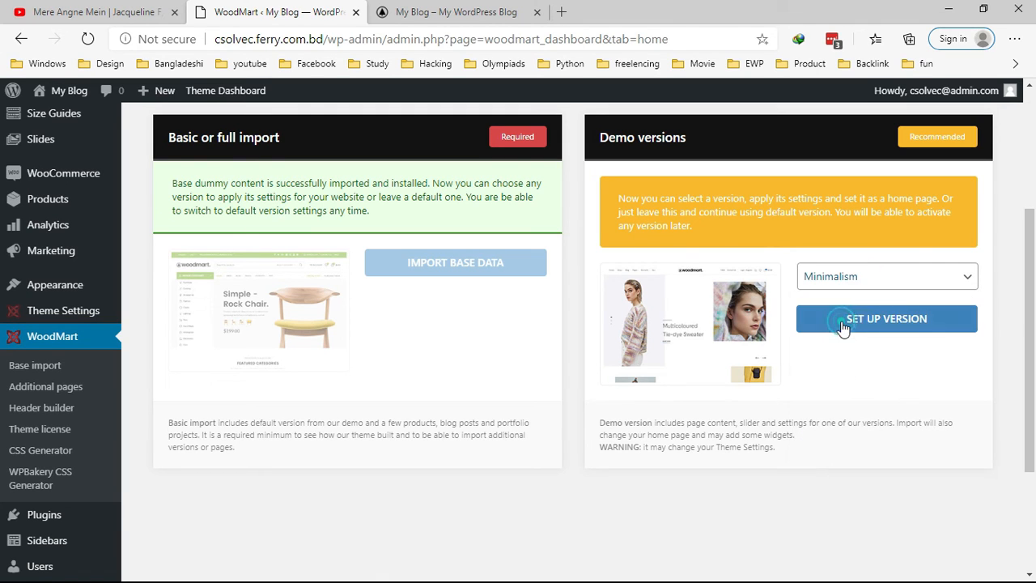
left_click(839, 288)
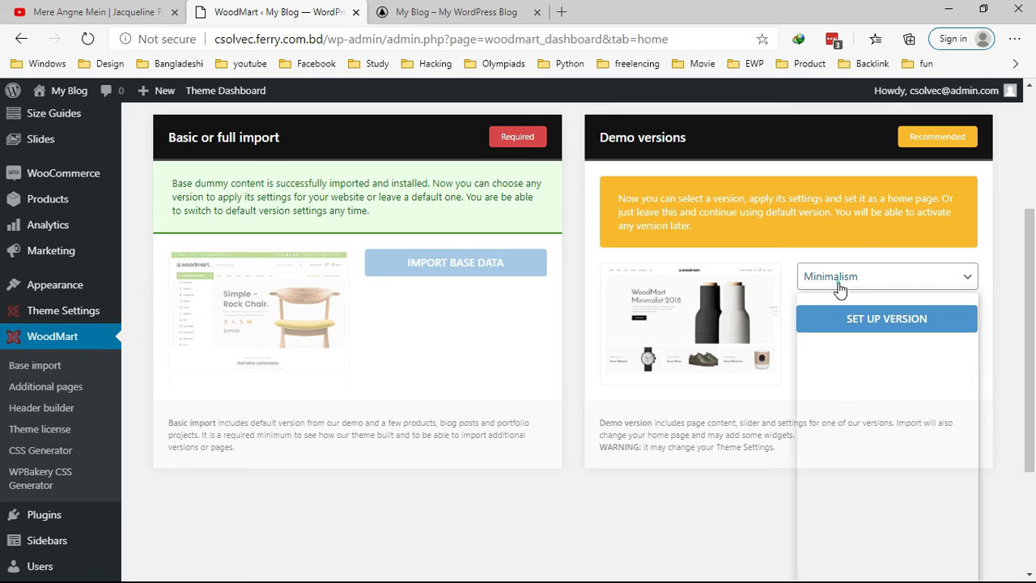
left_click(845, 330)
Choose the Electronics 2 demo version and set it up for the site.
scroll(842, 301, "down", 3)
left_click(841, 125)
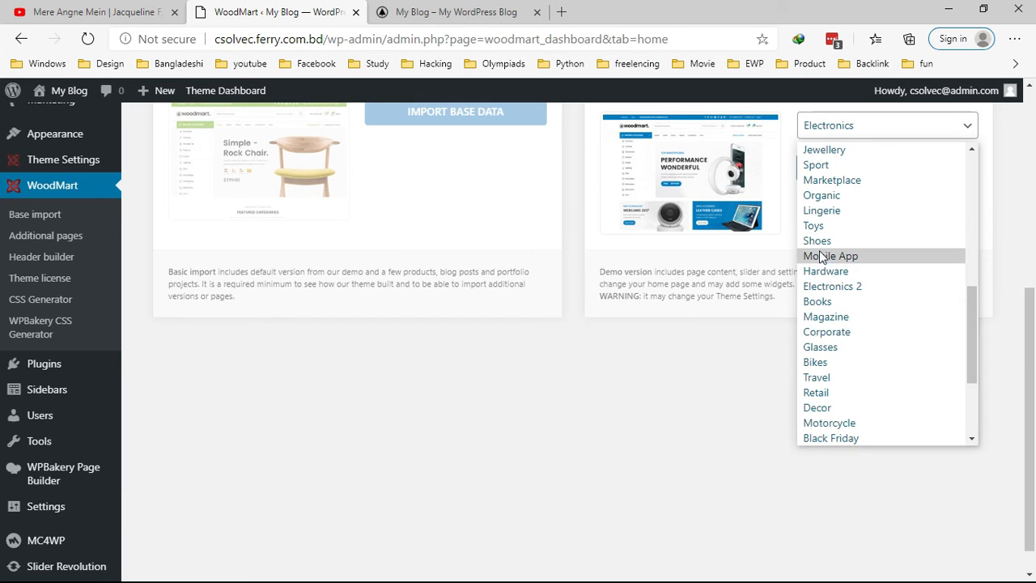
scroll(818, 267, "down", 1)
left_click(826, 240)
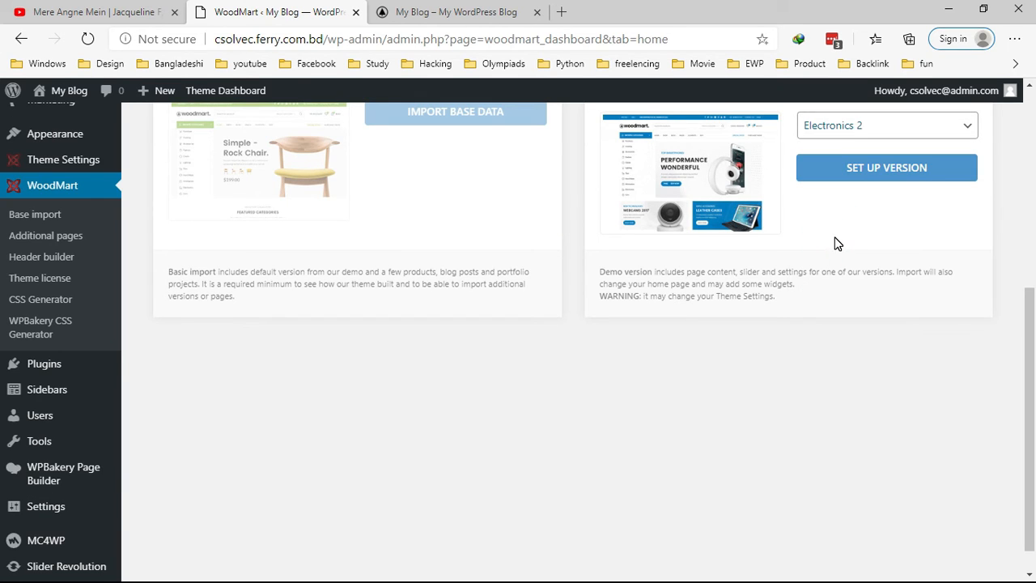
left_click(844, 168)
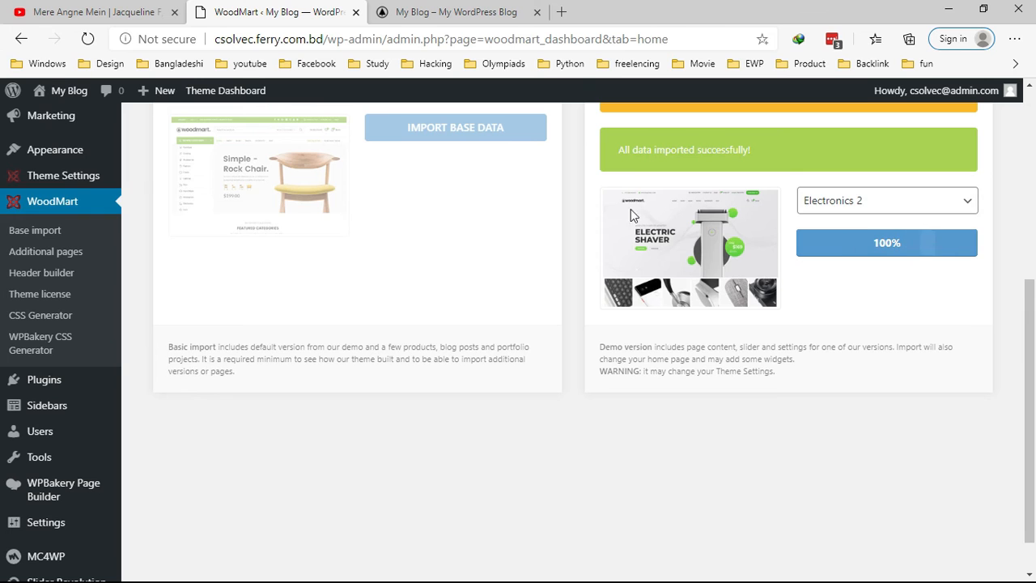
Reload the My Blog front page and dismiss its newsletter sign-up popup.
right_click(54, 119)
left_click(448, 22)
left_click(86, 39)
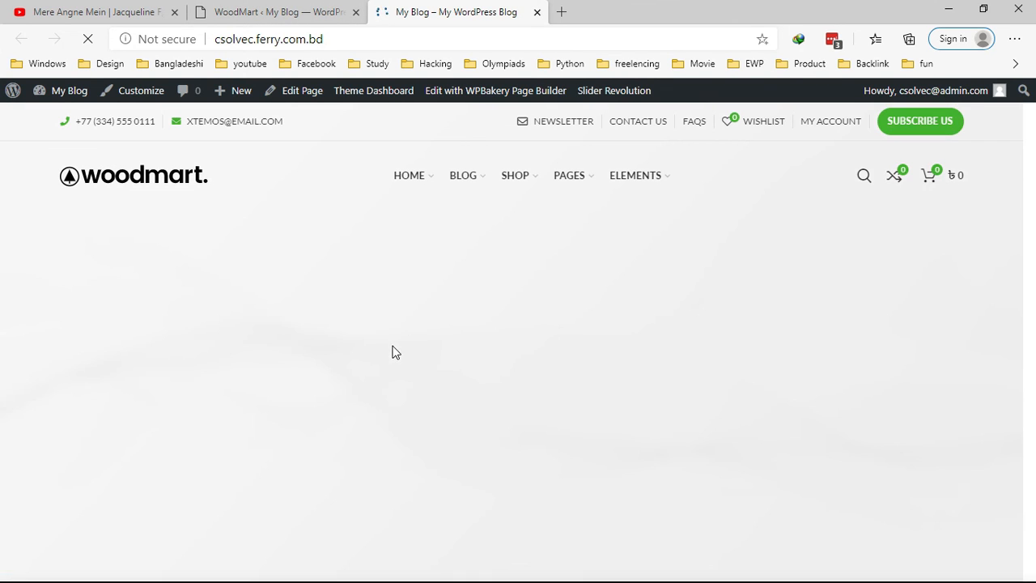
left_click(275, 12)
left_click(416, 12)
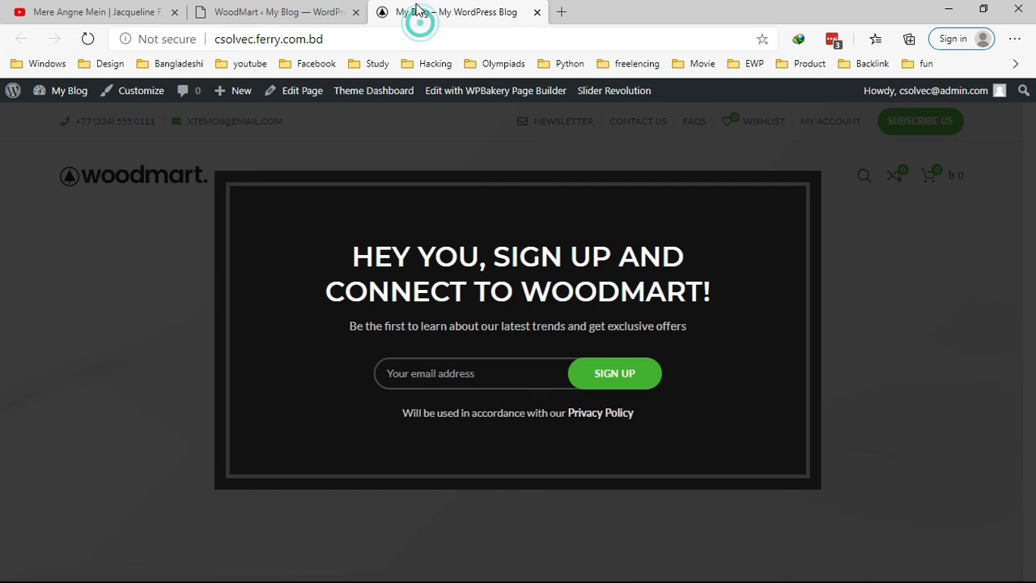
left_click(1016, 121)
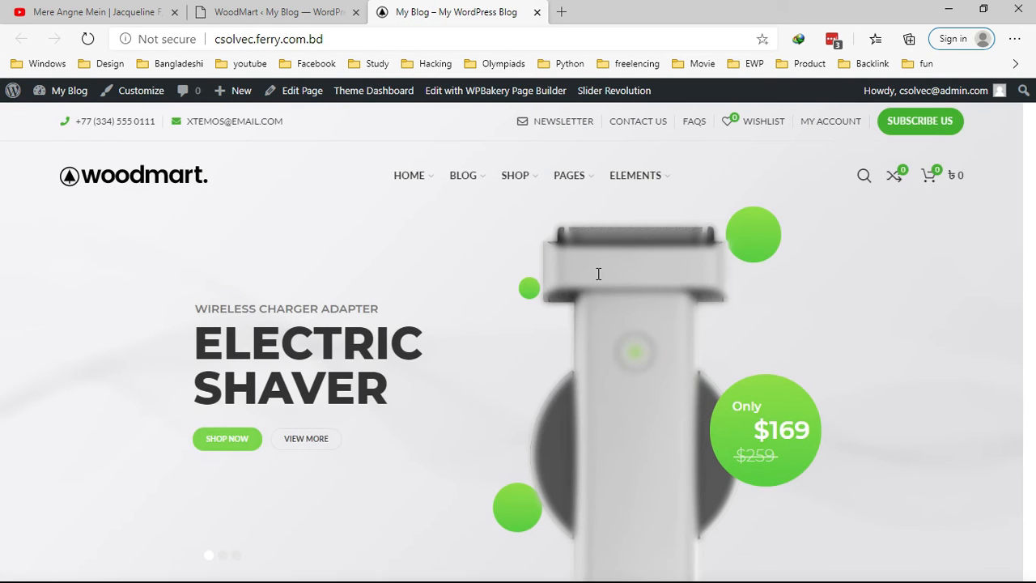
Examine the front page's slider, product categories, product listings and technical specifications section.
scroll(772, 295, "down", 4)
scroll(772, 291, "up", 4)
scroll(772, 298, "down", 10)
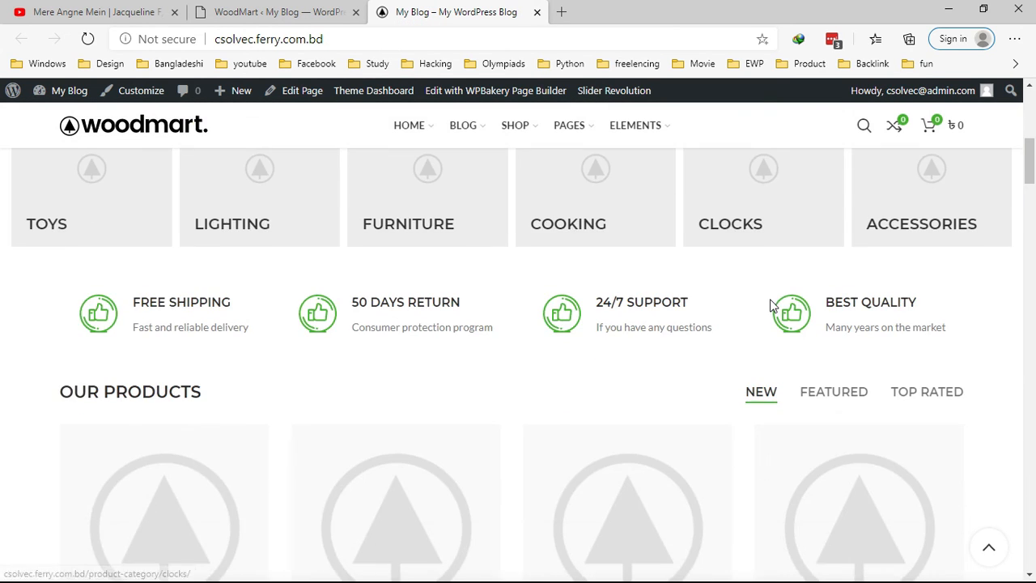
scroll(771, 306, "up", 4)
scroll(769, 303, "down", 10)
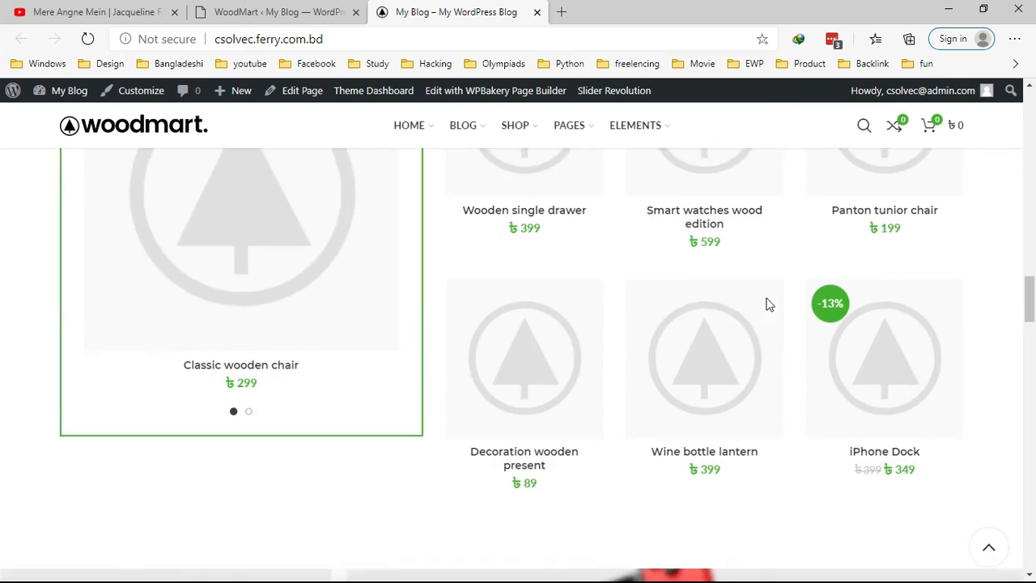
scroll(767, 302, "up", 3)
scroll(768, 302, "down", 6)
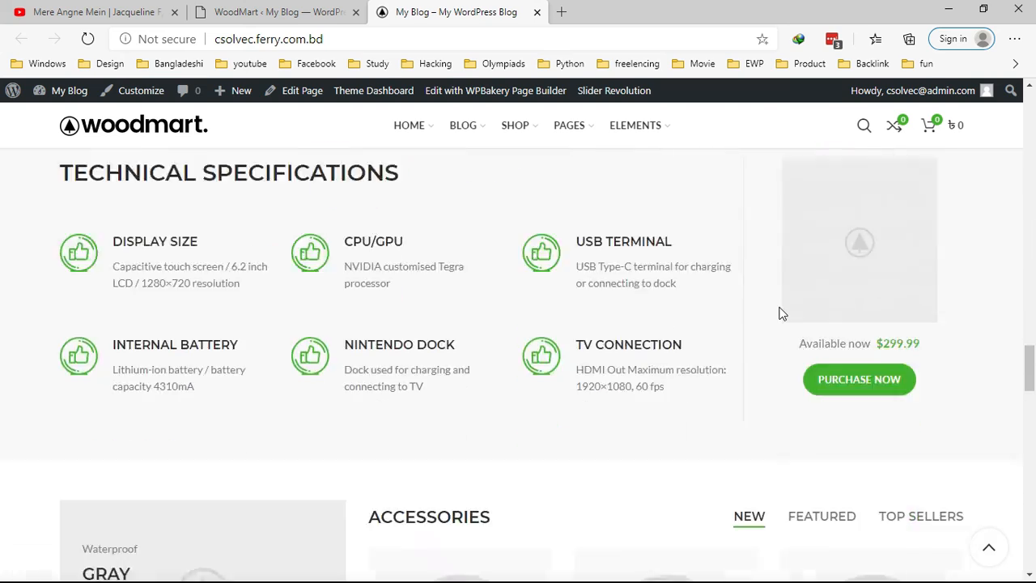
scroll(780, 314, "up", 4)
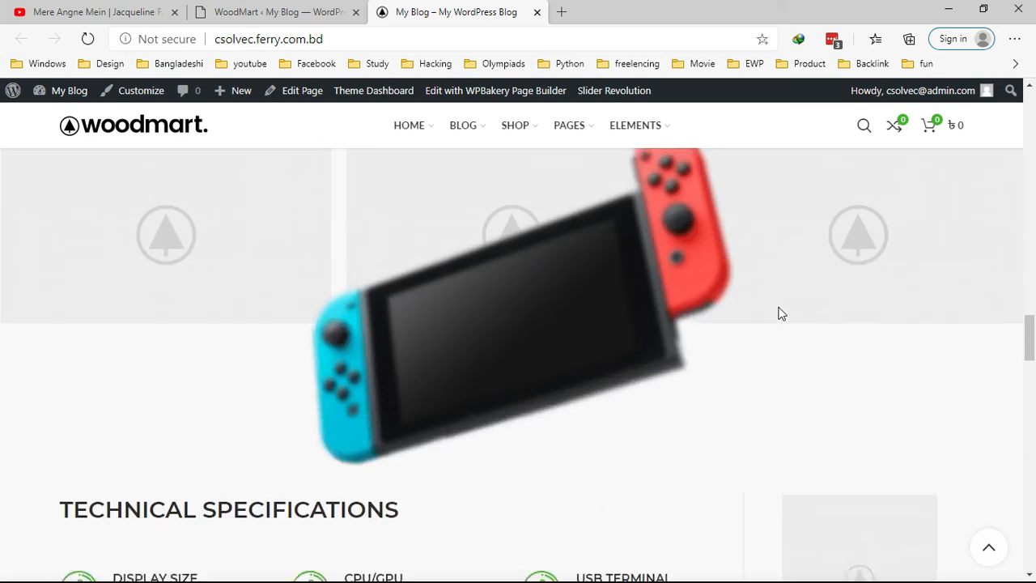